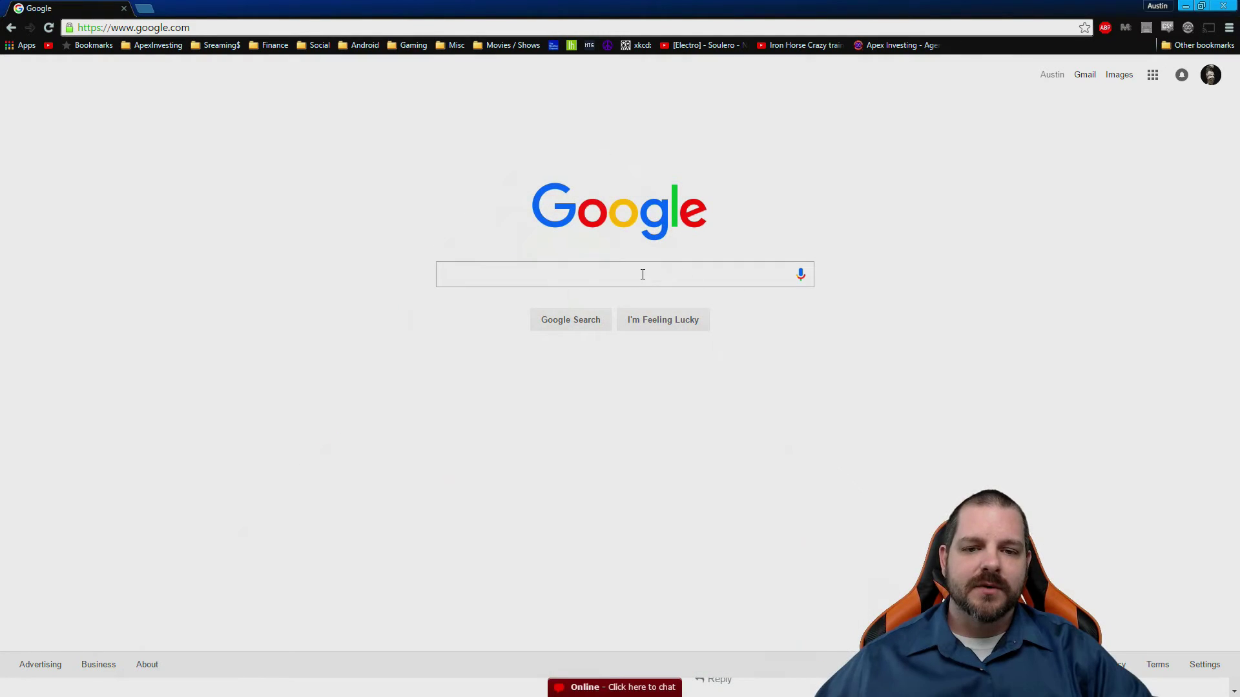
# Search Google for 'jing' and open TechSmith's Jing product page from the results.
pyautogui.click(642, 274)
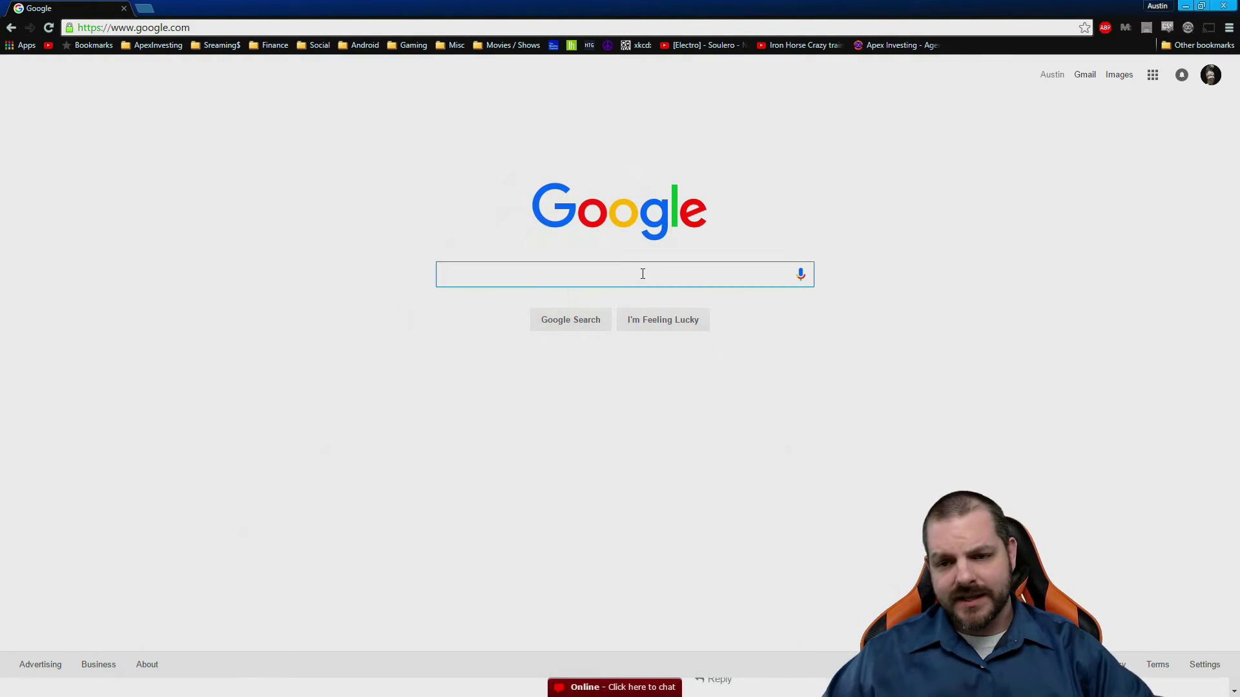
pyautogui.write('jing')
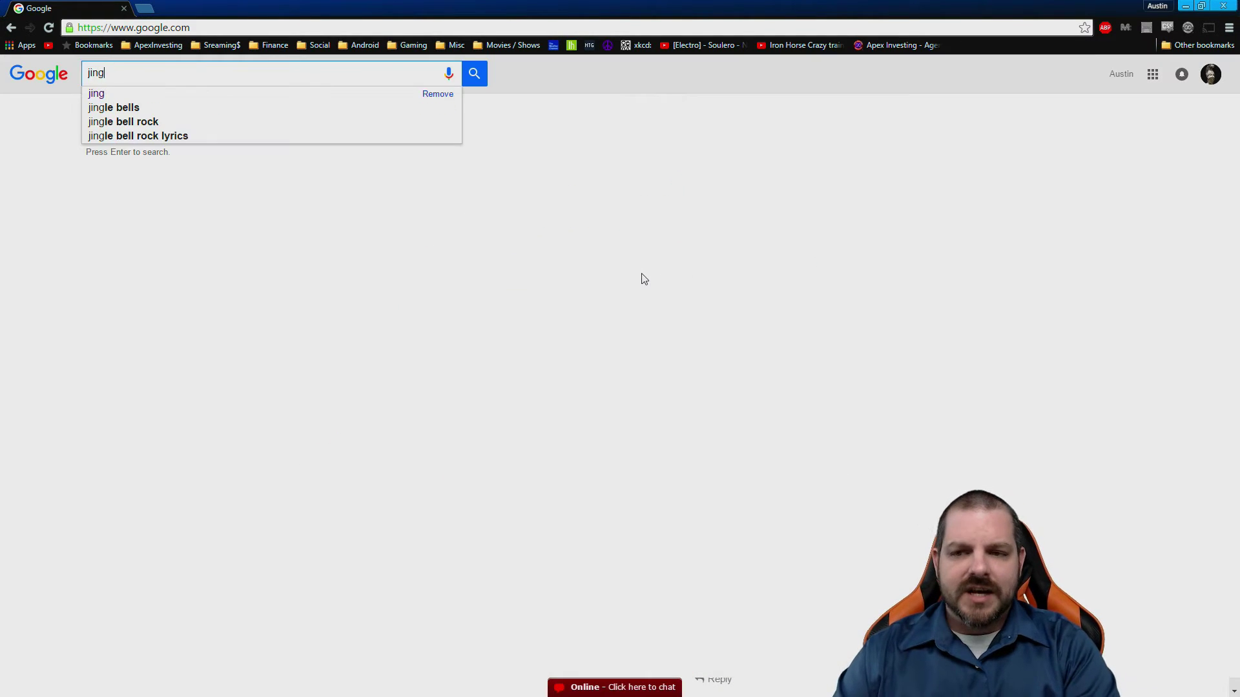
pyautogui.press('Return')
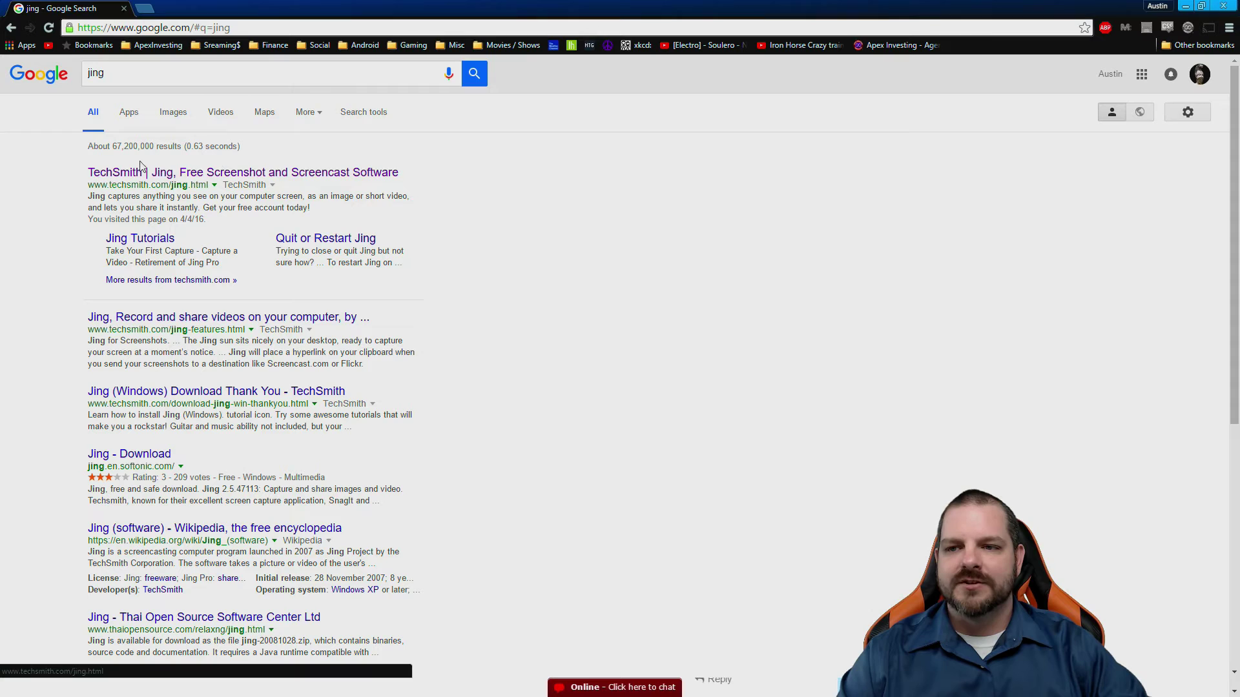
pyautogui.click(238, 171)
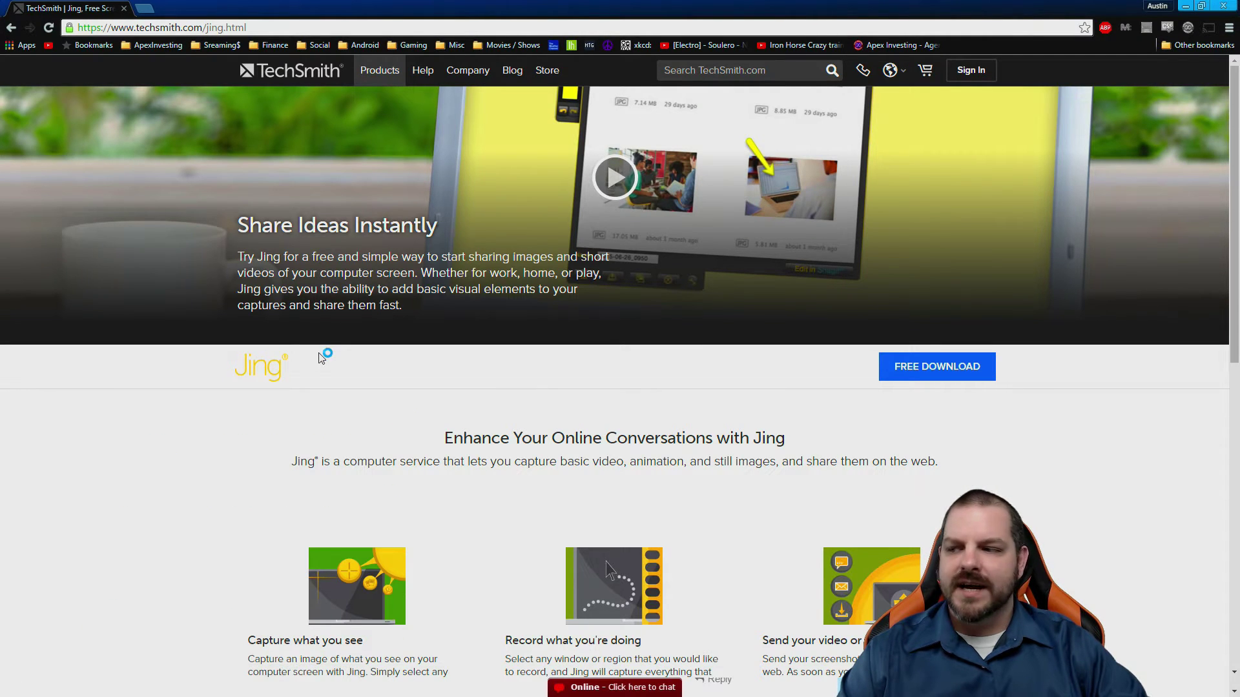
# Download jing.exe for Windows from TechSmith, keep the file, and launch the installer.
pyautogui.click(960, 370)
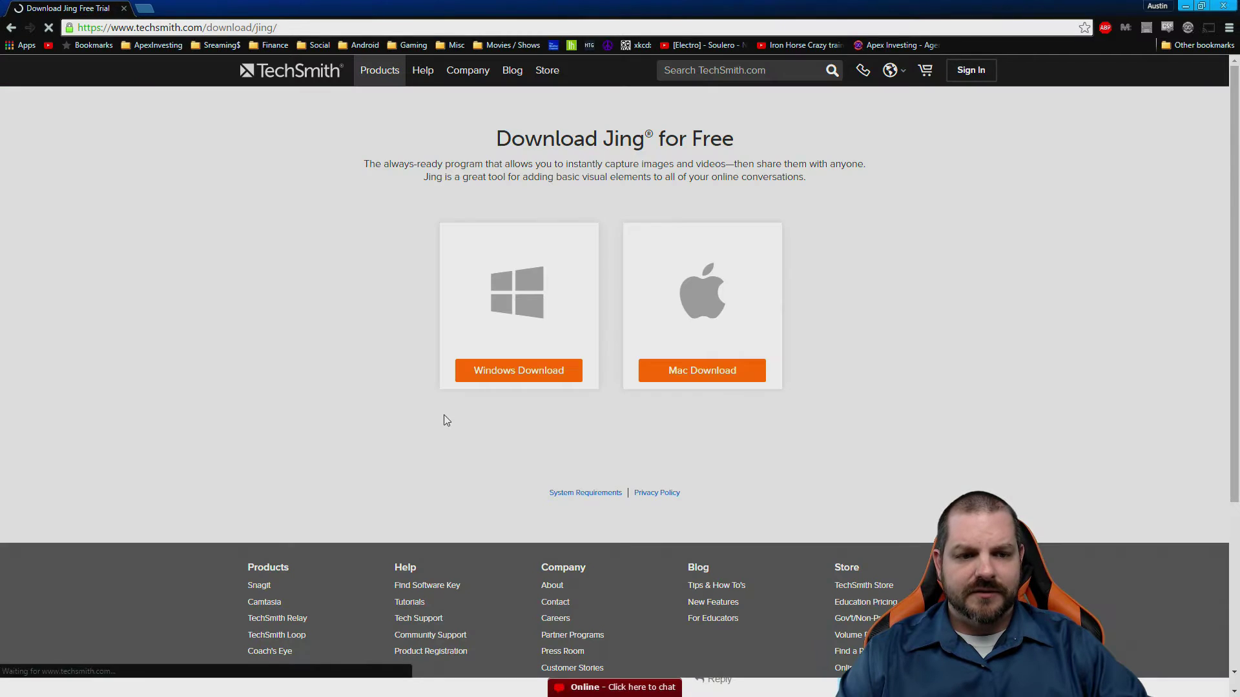
pyautogui.click(504, 375)
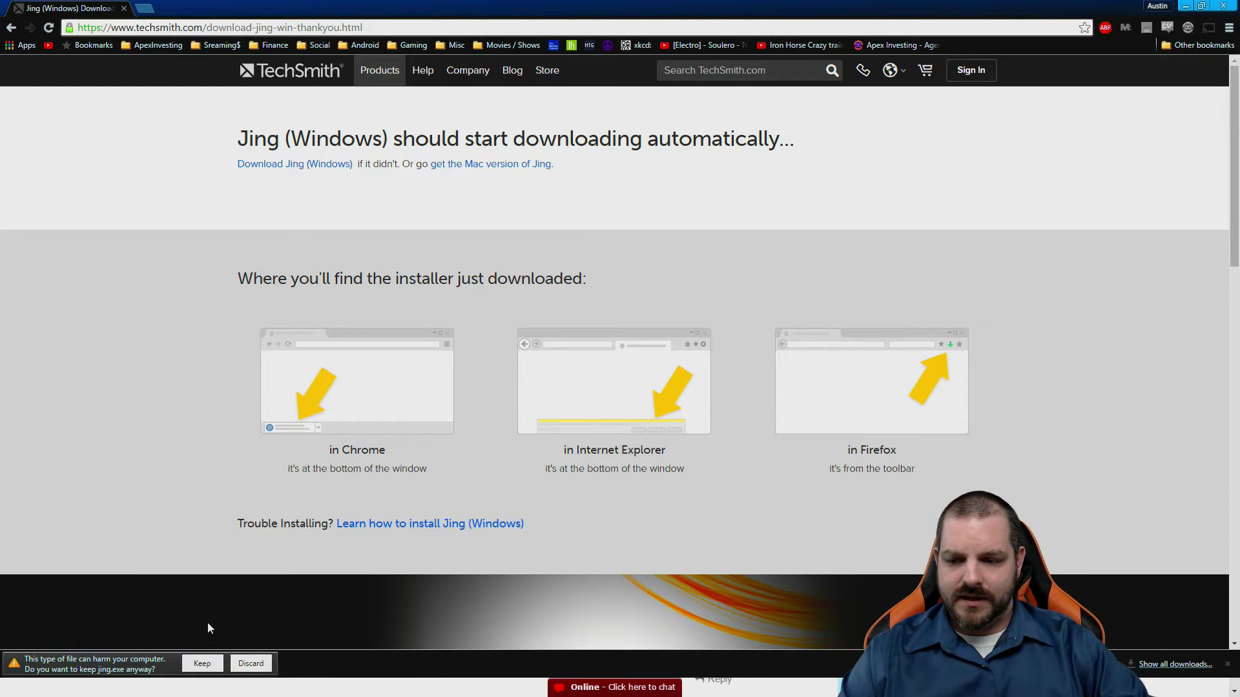
pyautogui.click(202, 665)
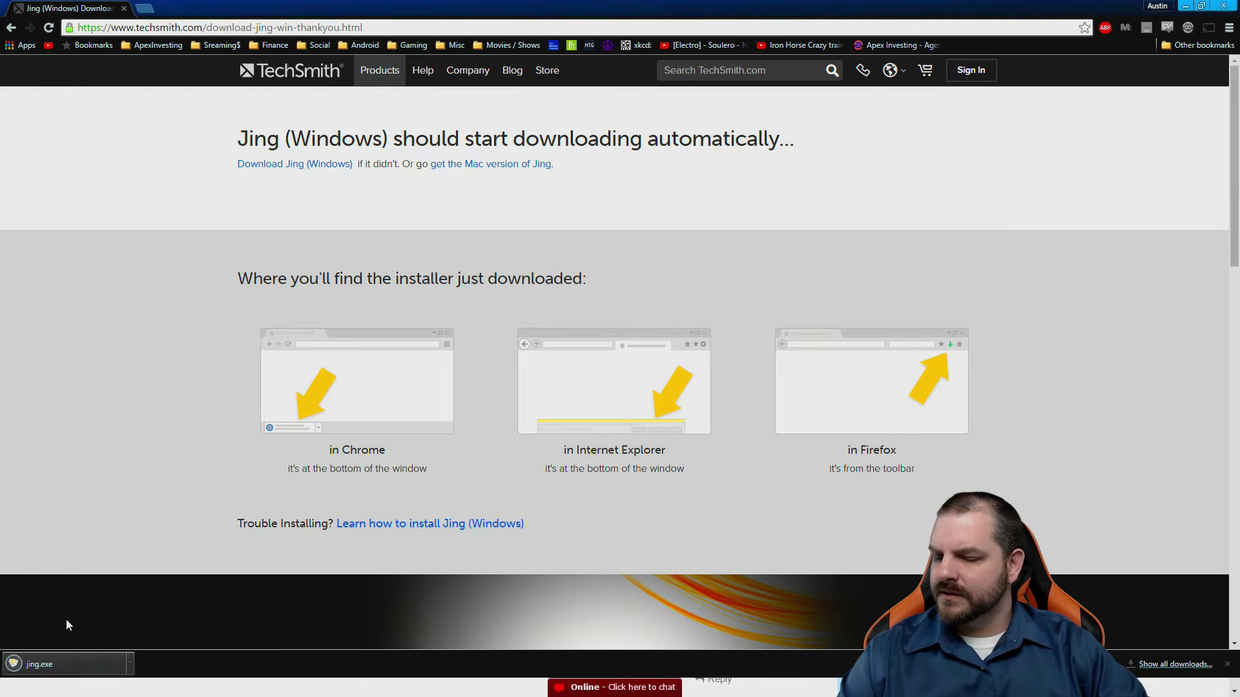
pyautogui.click(88, 673)
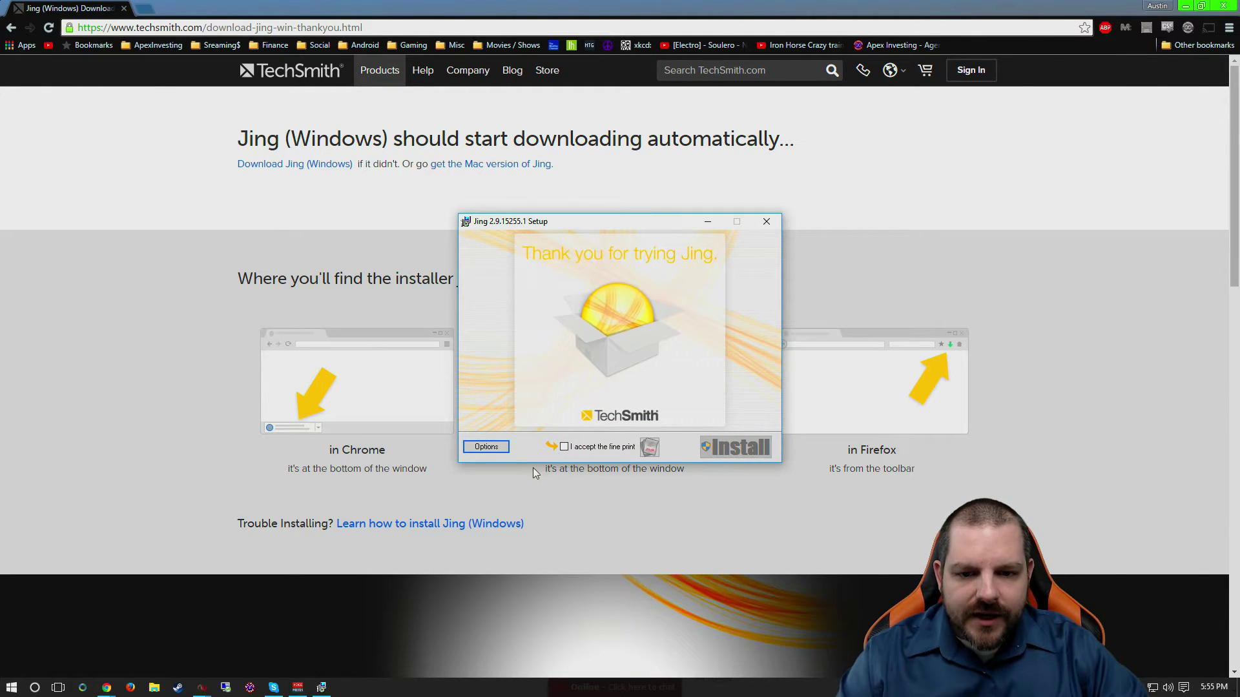
# Accept the fine print in the setup options, install Jing 2.9, and finish setup.
pyautogui.click(486, 447)
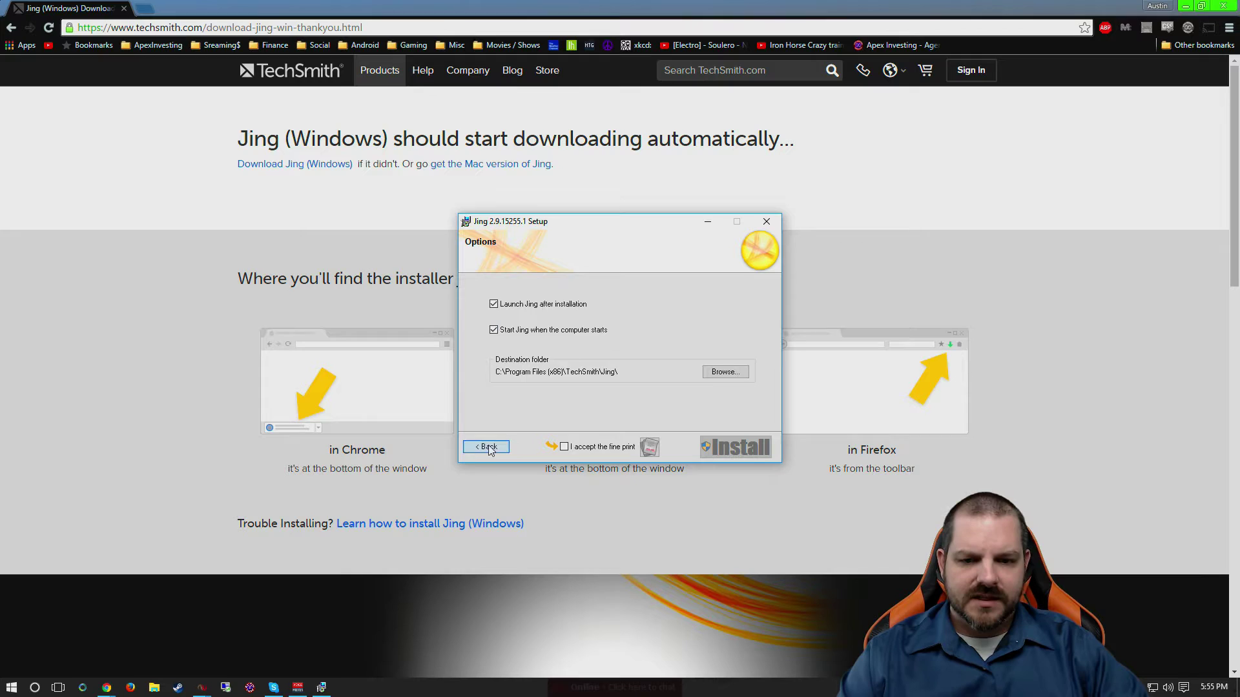
pyautogui.click(565, 447)
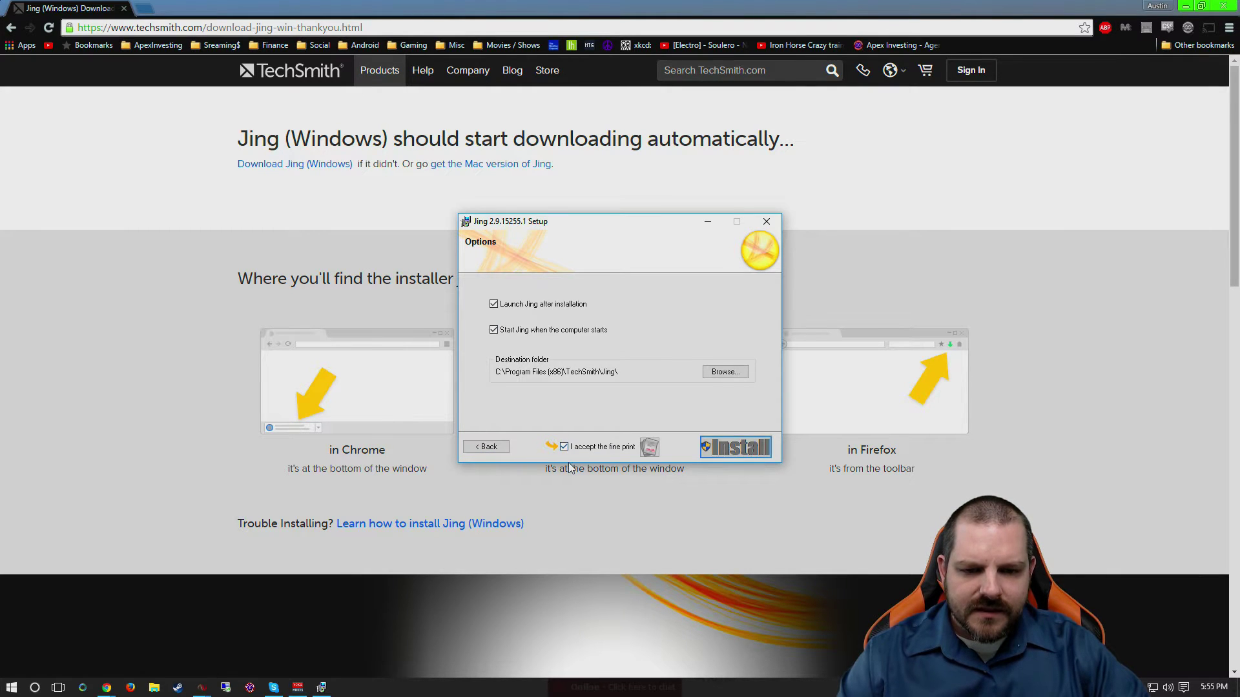
pyautogui.click(736, 454)
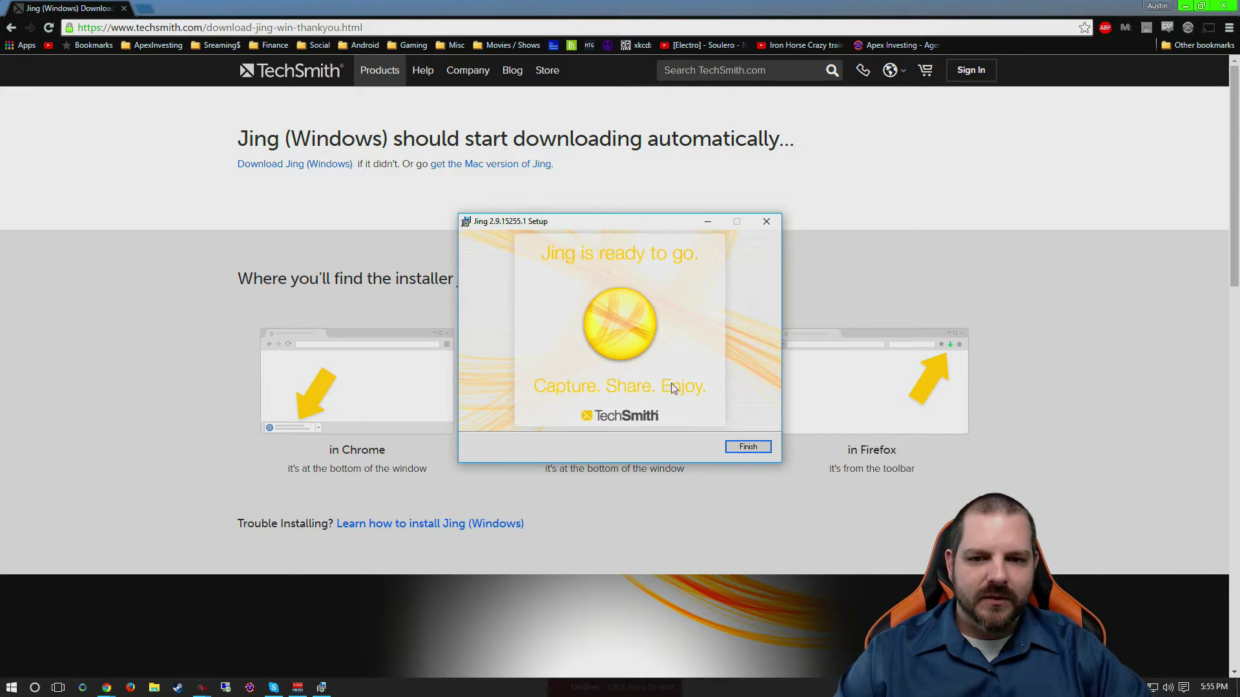
pyautogui.click(748, 447)
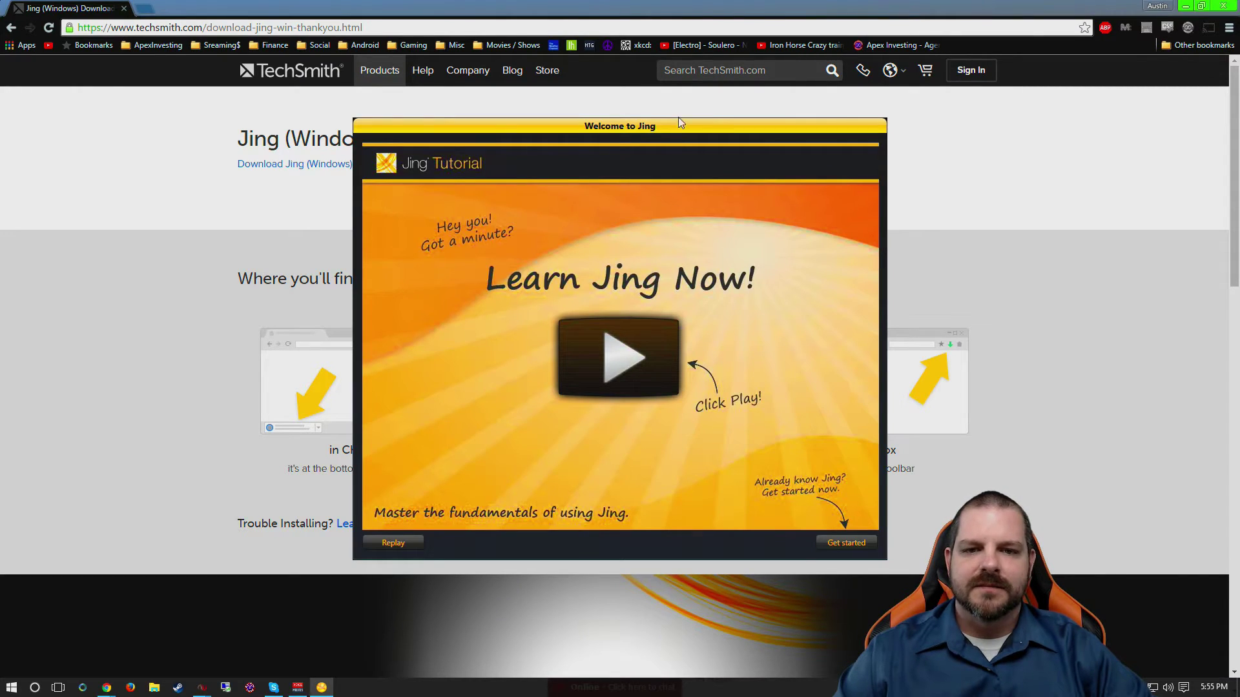
# Move the Welcome to Jing window aside and skip the tutorial with Get started.
pyautogui.moveTo(692, 134); pyautogui.dragTo(627, 132)
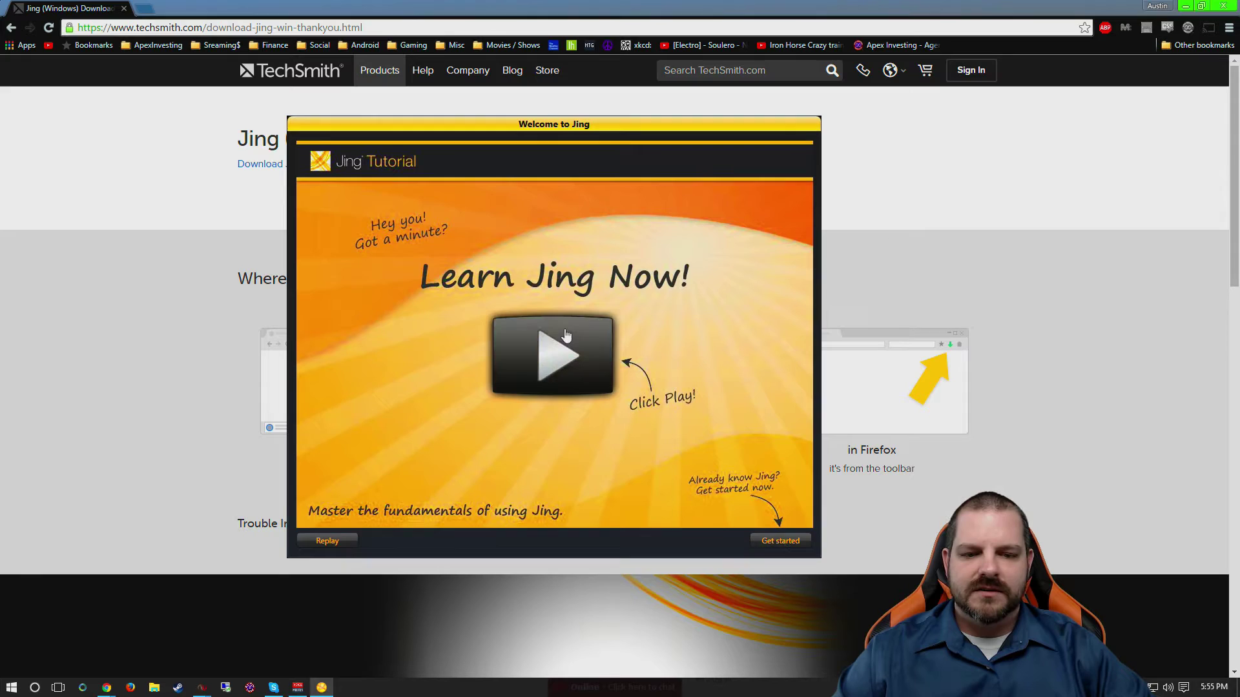
pyautogui.click(782, 543)
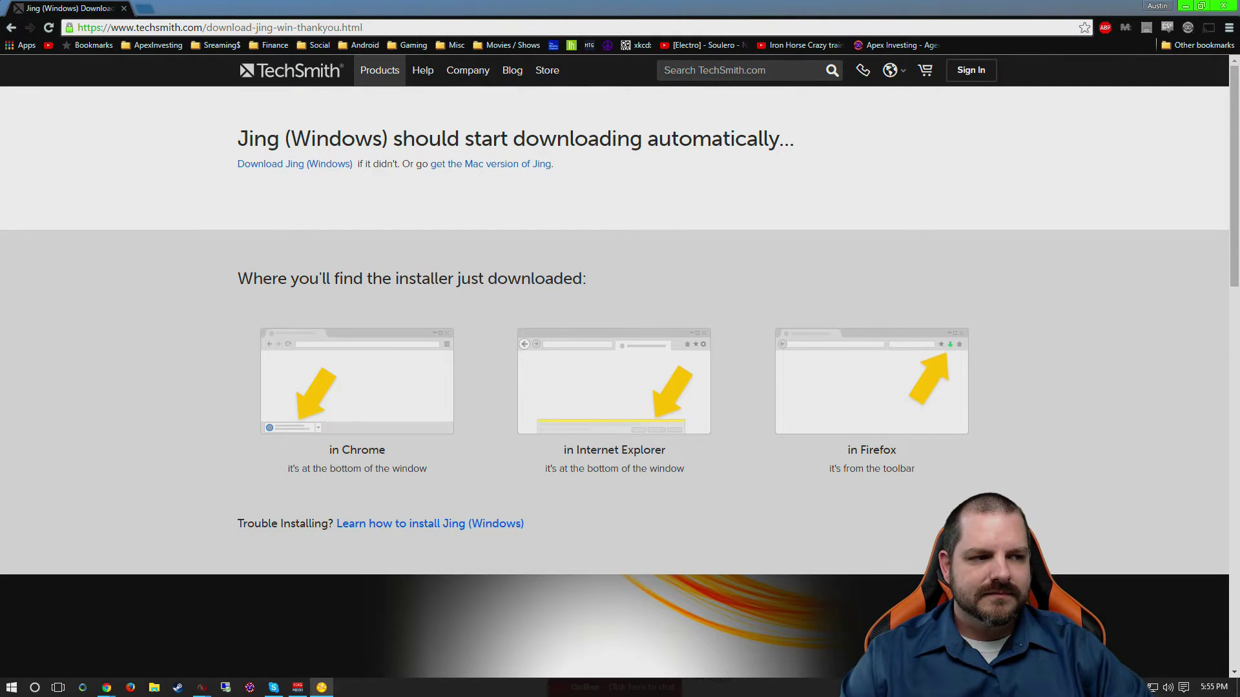
# Make the browser full screen, dock the Jing sun at the right edge, and open its version 2.9.15255 panel.
pyautogui.press('F11')
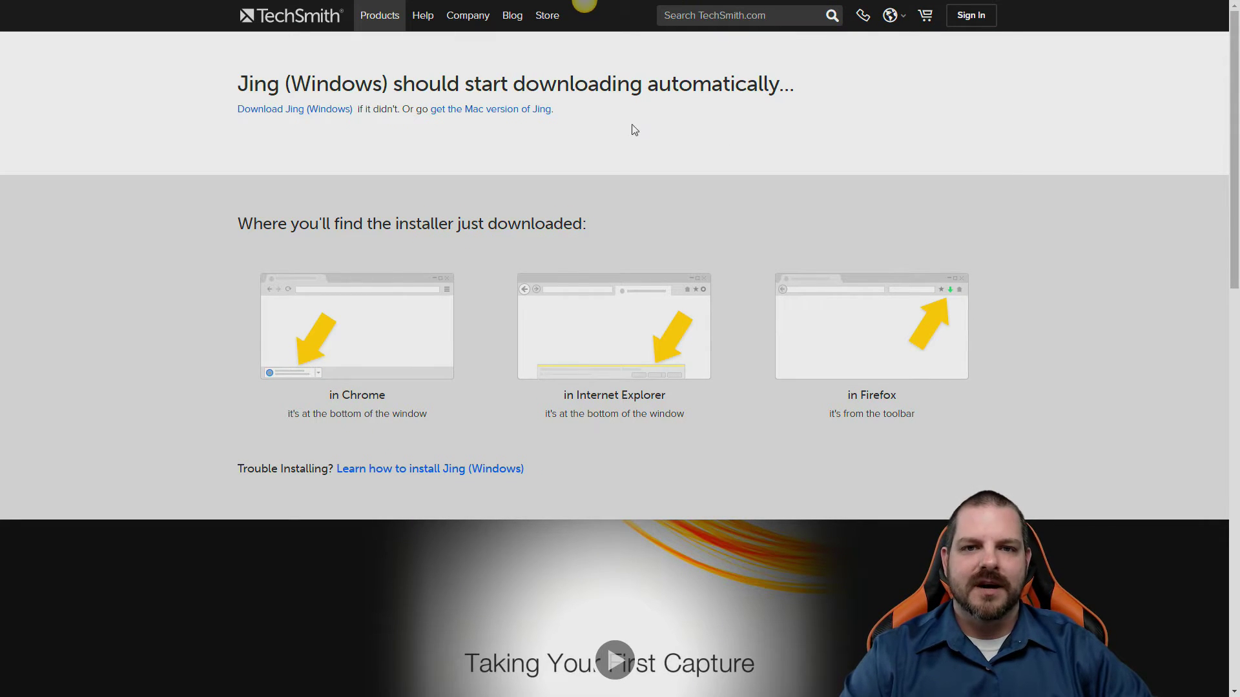
pyautogui.moveTo(576, 10)
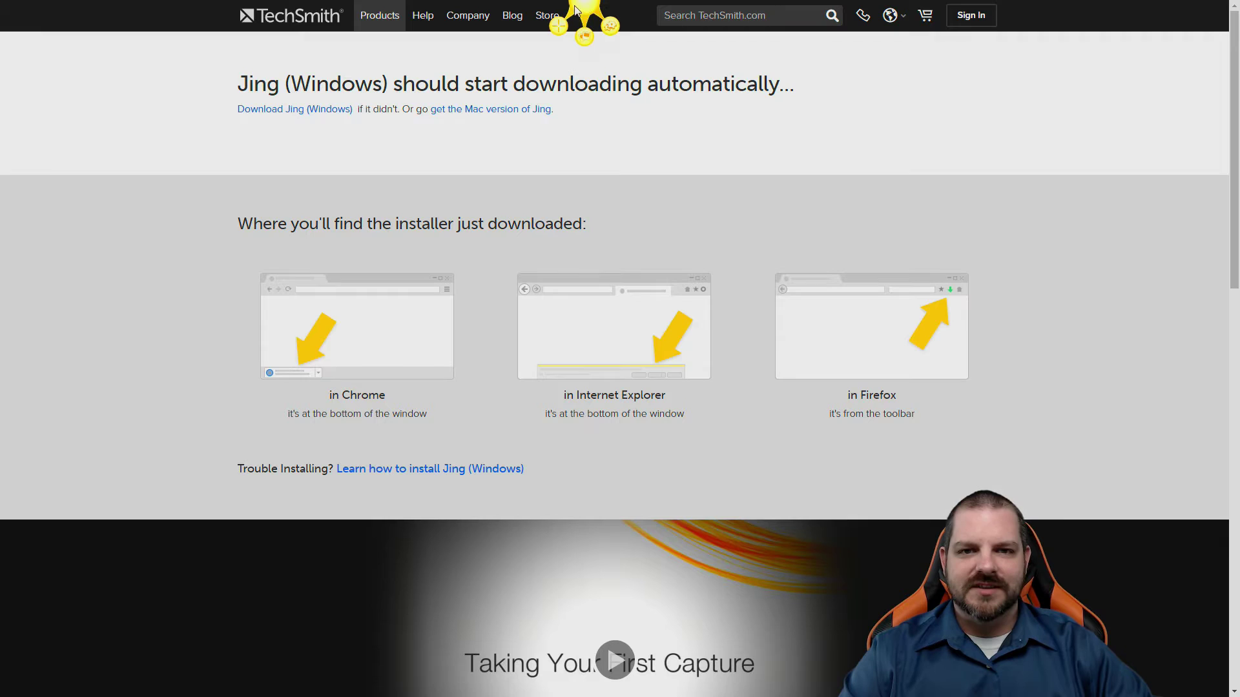
pyautogui.moveTo(586, 10); pyautogui.dragTo(1183, 225)
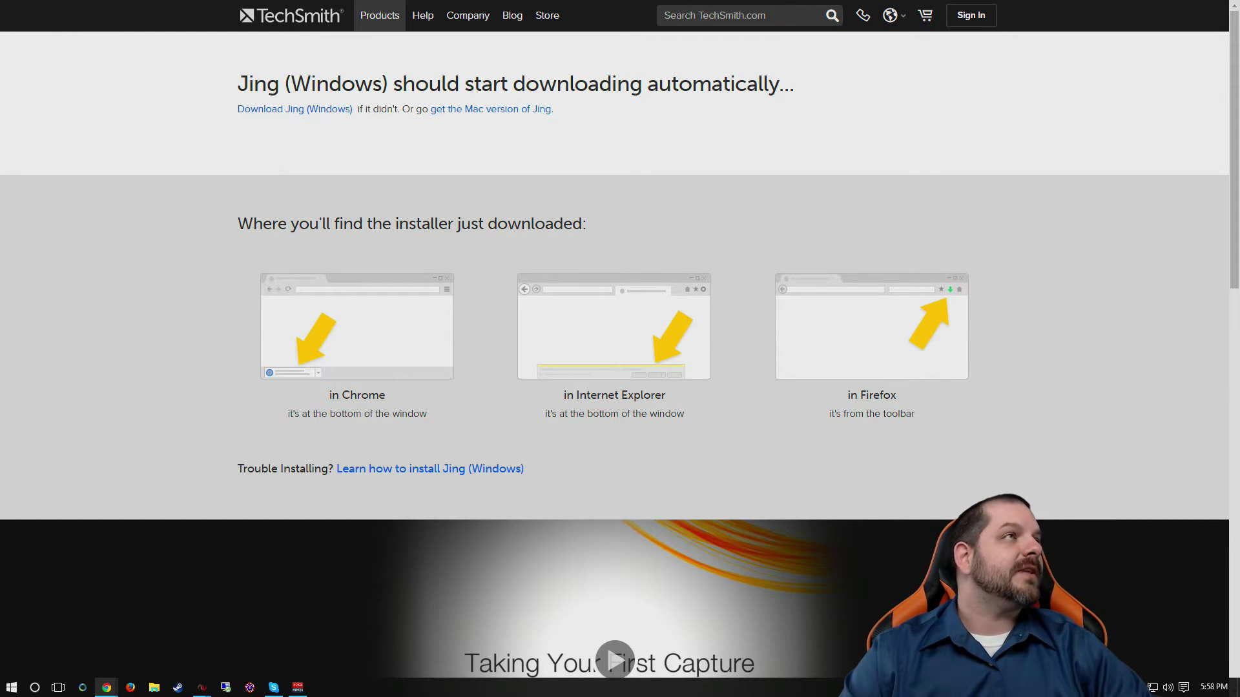
pyautogui.moveTo(1235, 258); pyautogui.dragTo(514, 124)
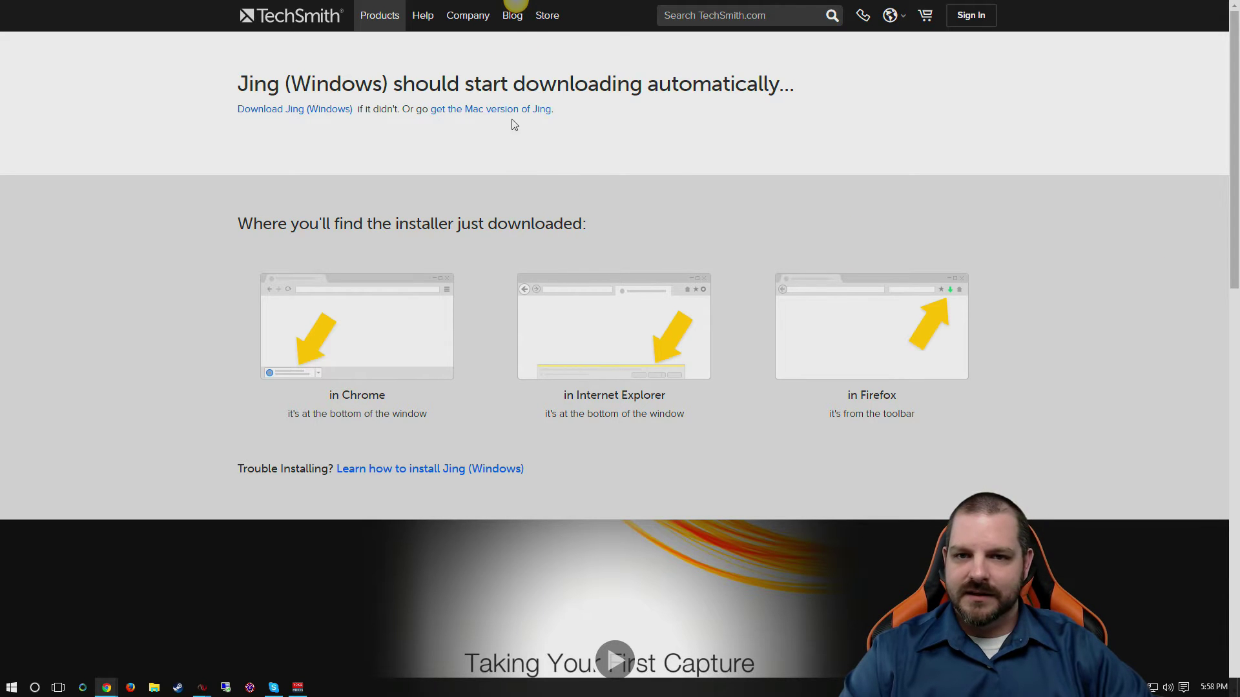
pyautogui.moveTo(512, 15)
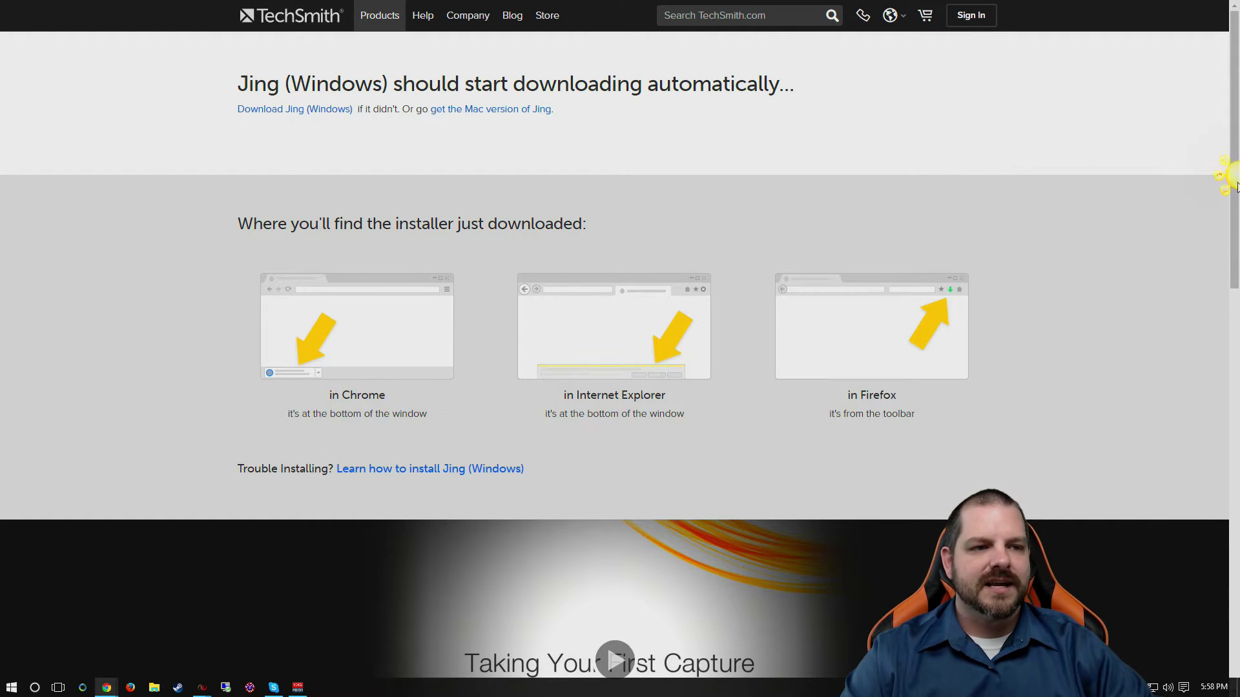
pyautogui.moveTo(1234, 184)
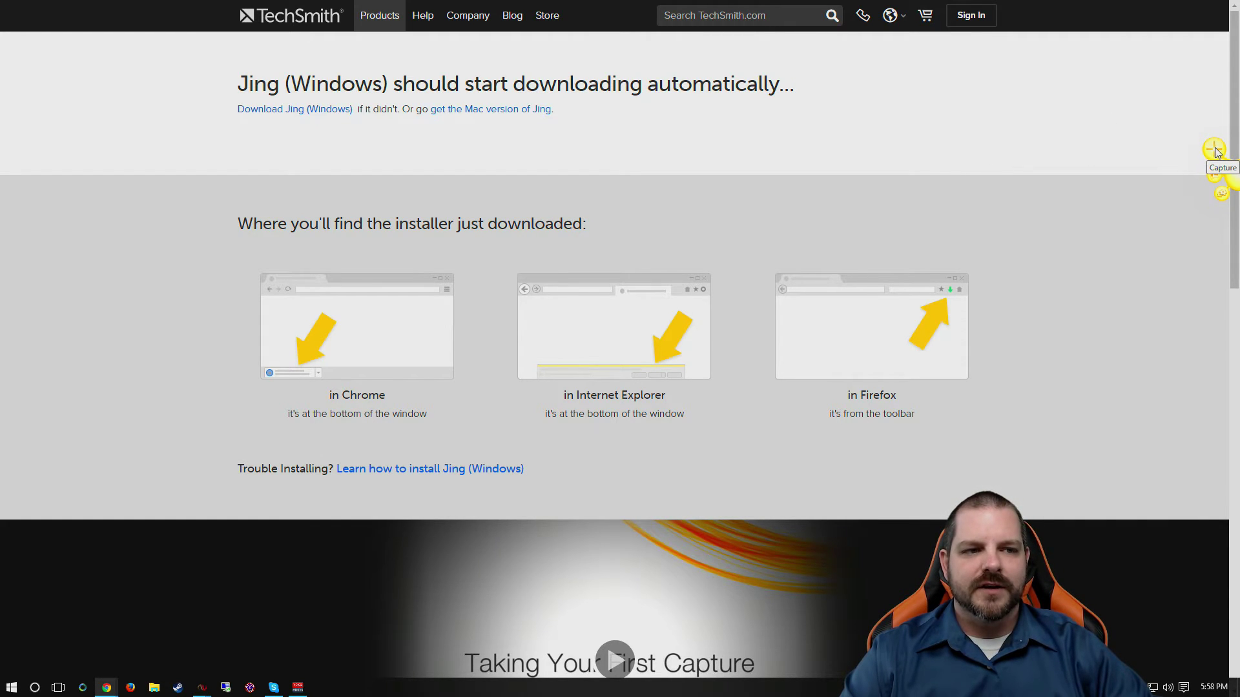
pyautogui.click(1217, 201)
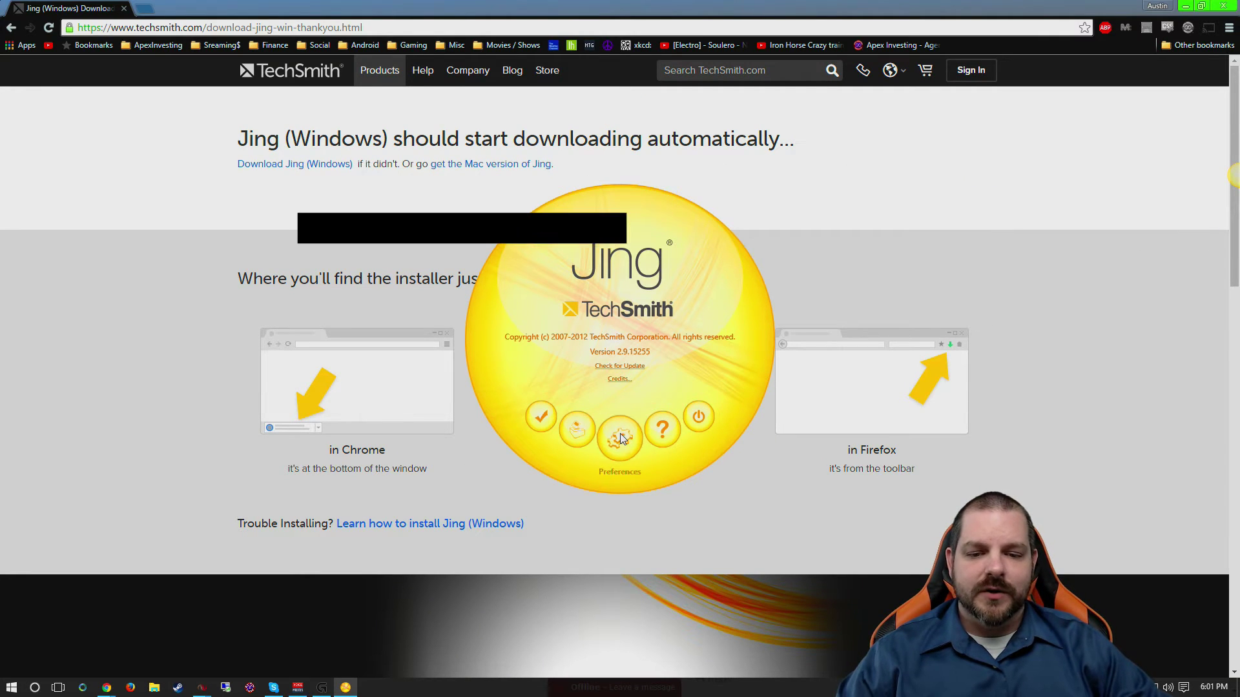
pyautogui.click(619, 438)
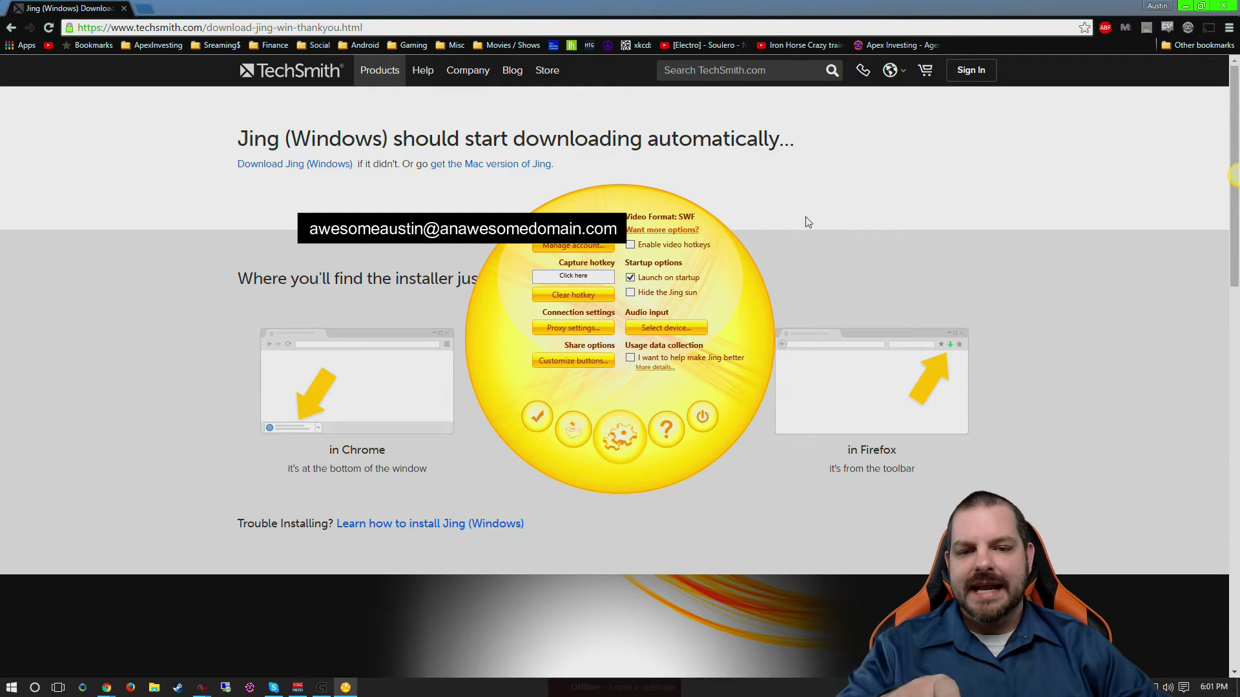
pyautogui.click(587, 277)
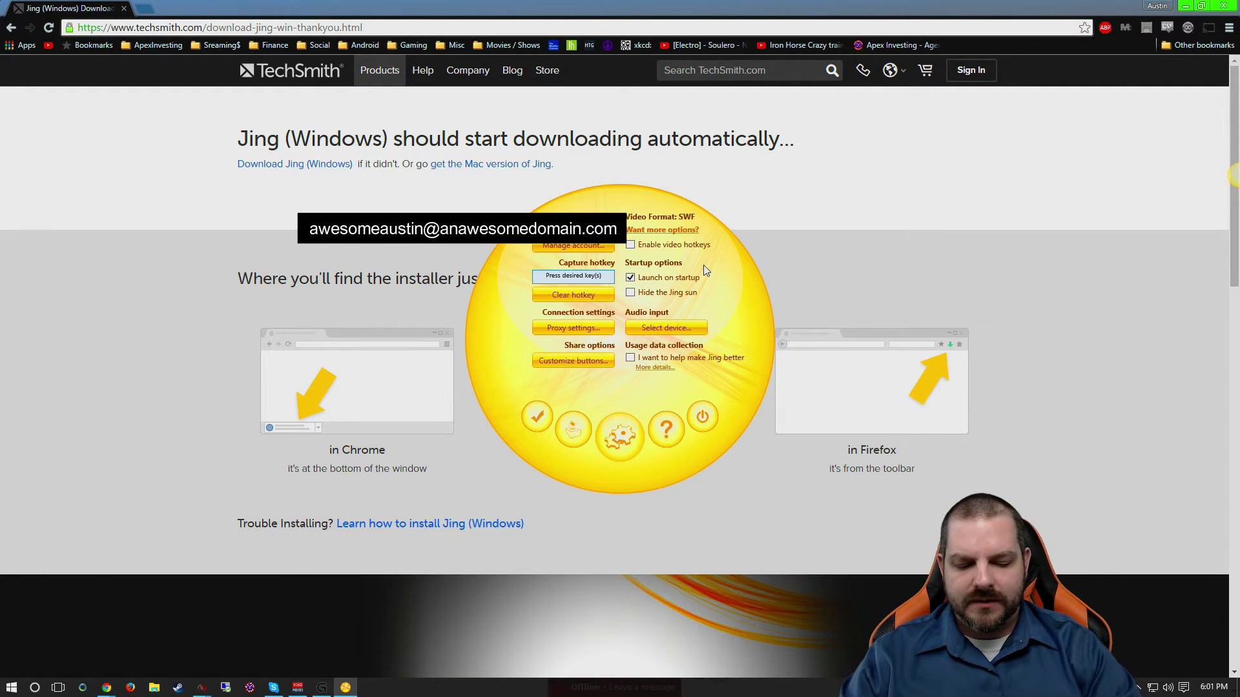
pyautogui.press('ctrl')
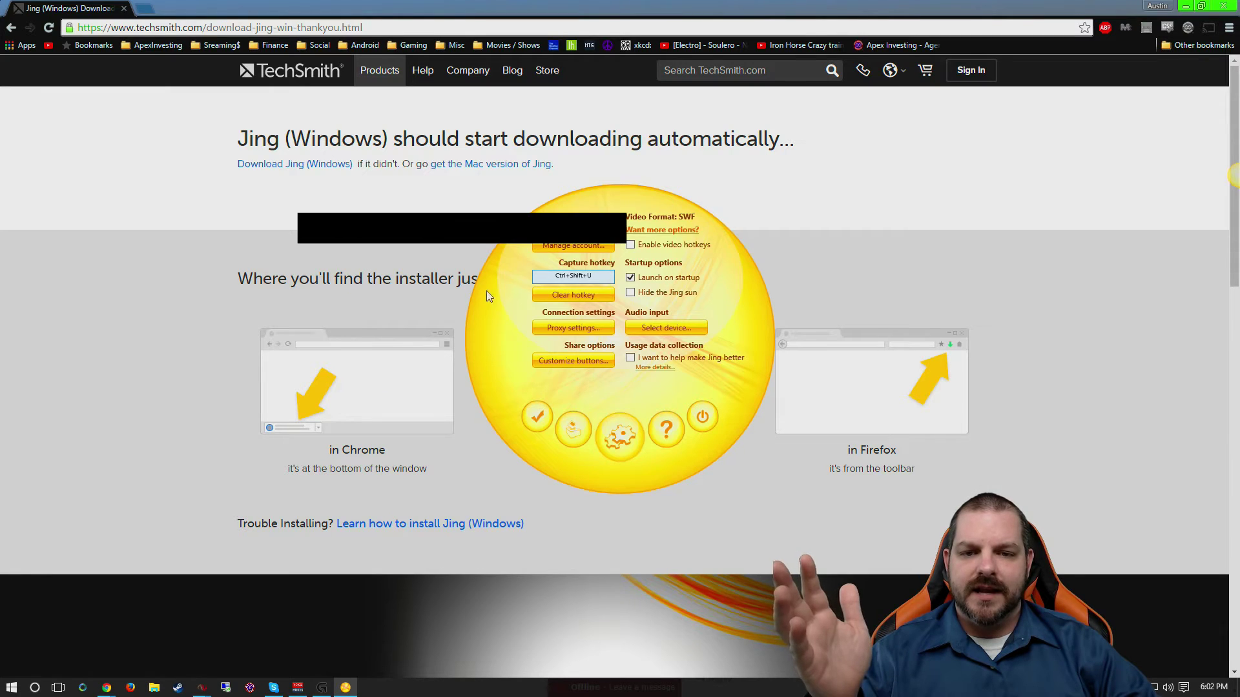
pyautogui.moveTo(615, 199); pyautogui.dragTo(986, 180)
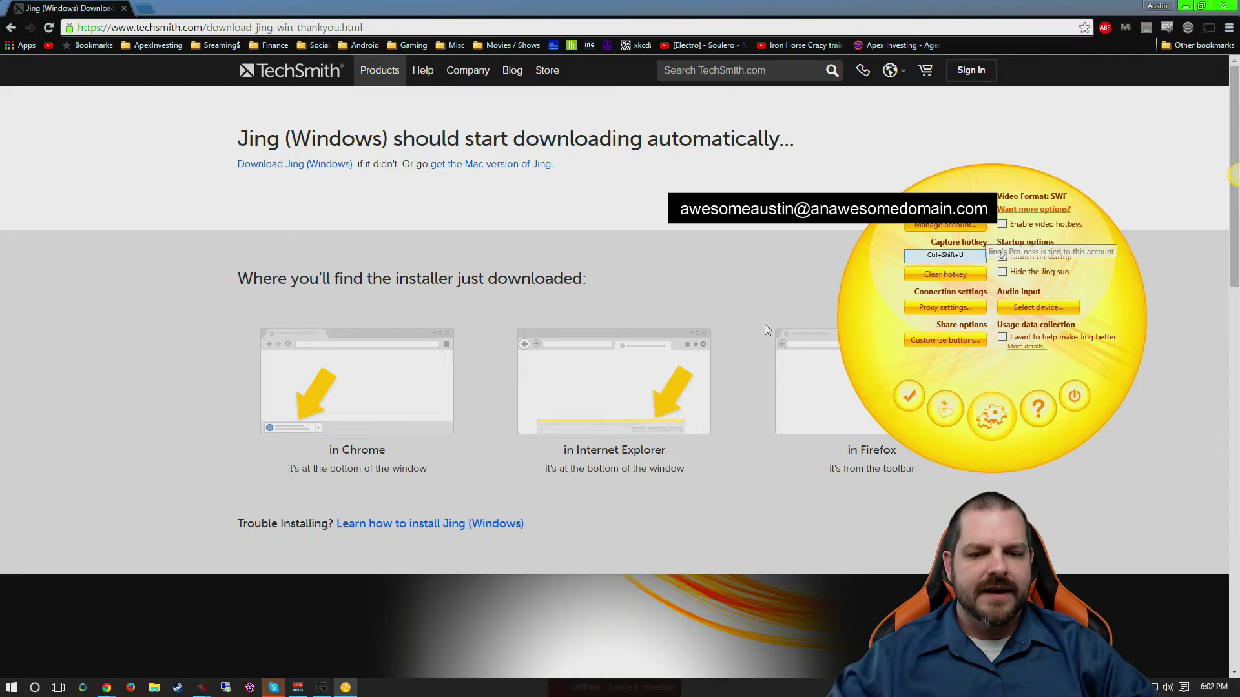
pyautogui.click(322, 689)
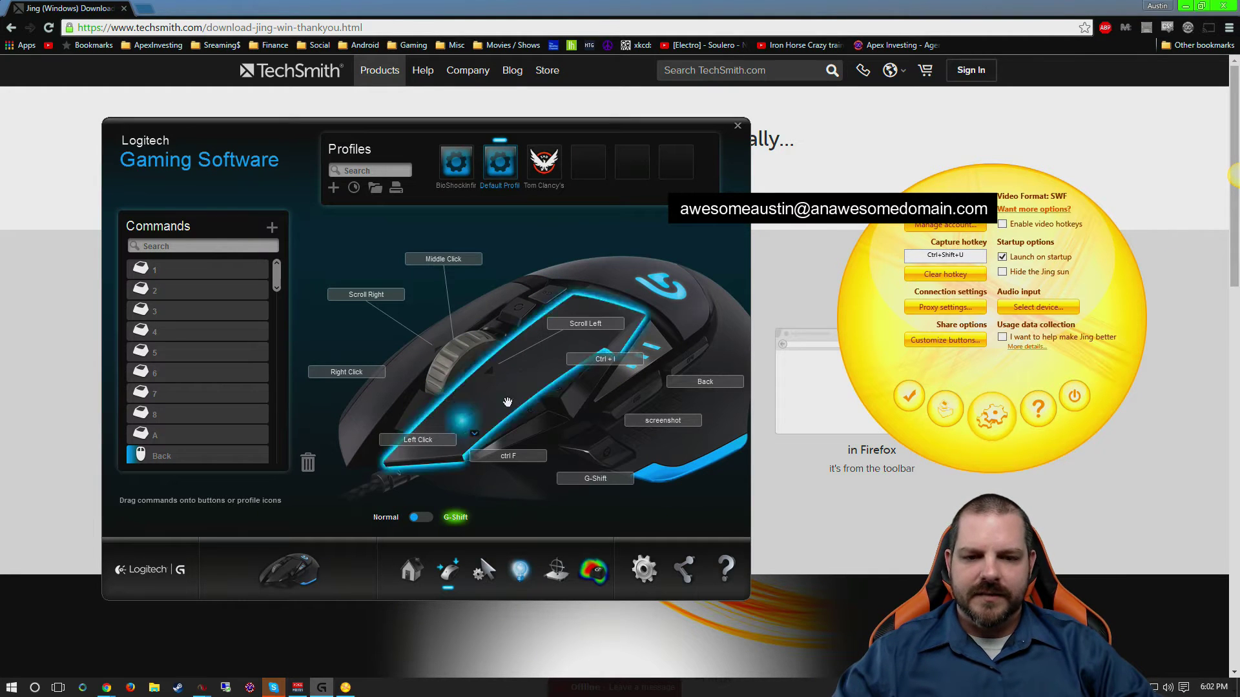
pyautogui.rightClick(645, 413)
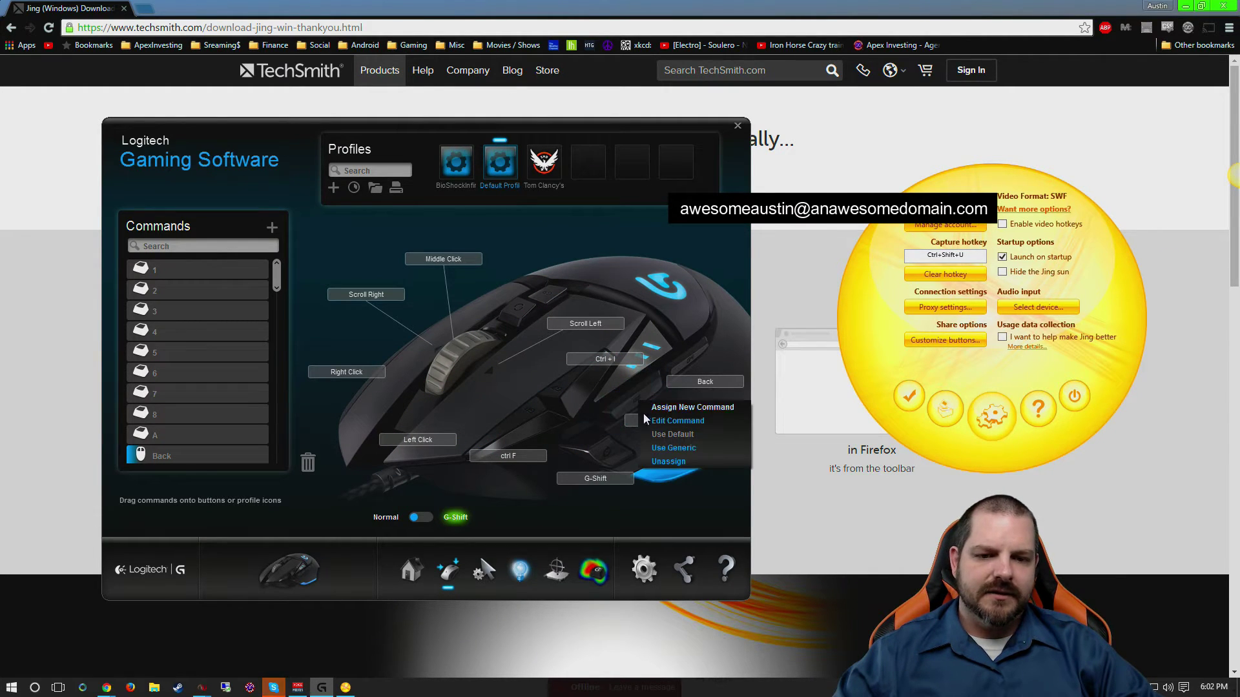
pyautogui.click(679, 420)
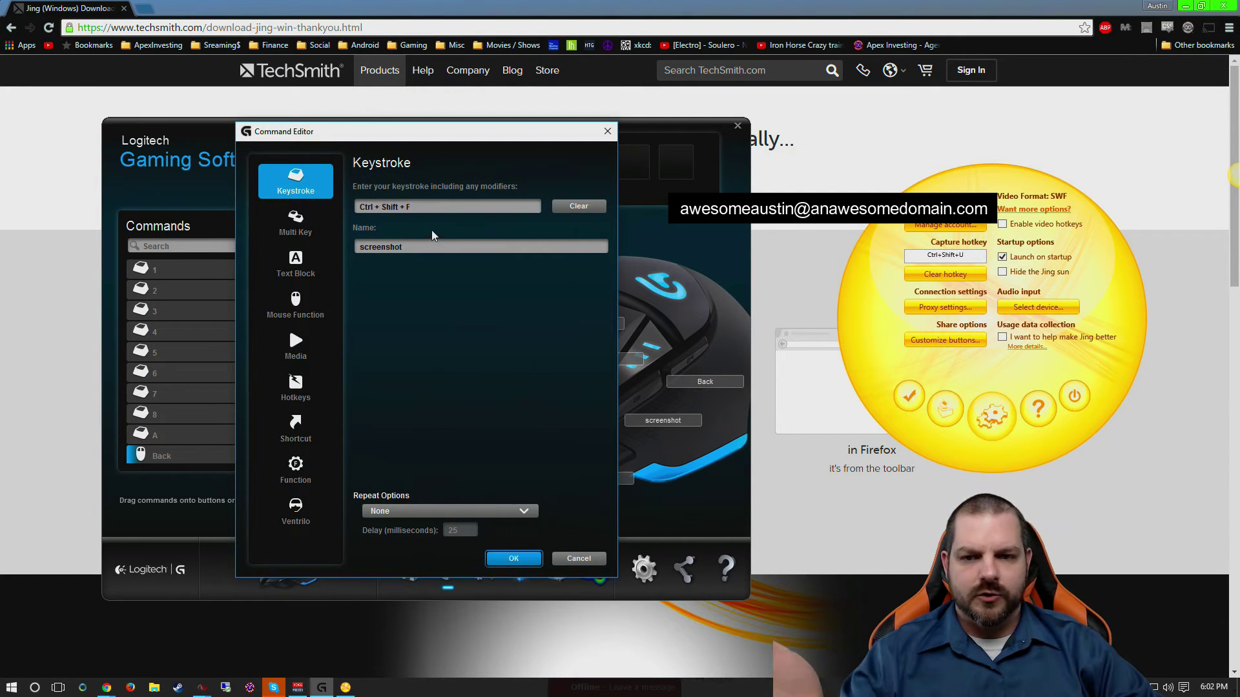
pyautogui.click(607, 131)
pyautogui.click(736, 127)
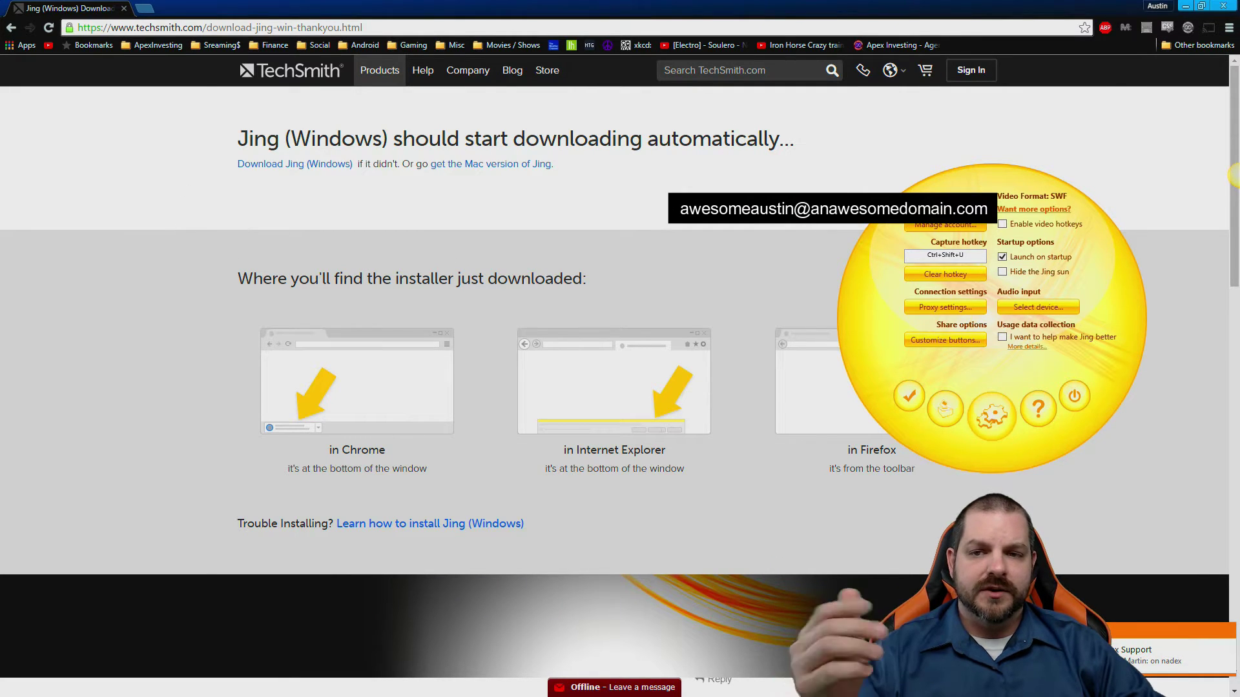
# Capture a test region of the download page with the Ctrl+Shift+U hotkey.
pyautogui.hotkey('ctrl', 'shift', 'u')
pyautogui.moveTo(195, 102); pyautogui.dragTo(745, 438)
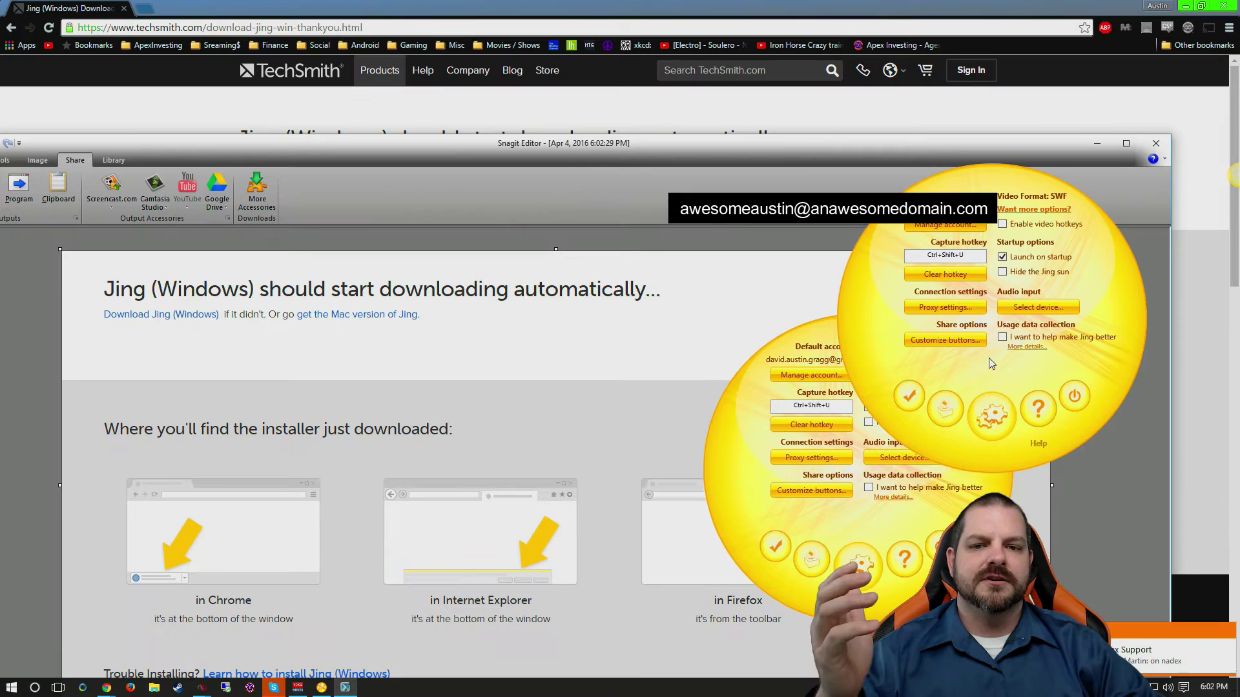
pyautogui.click(1133, 153)
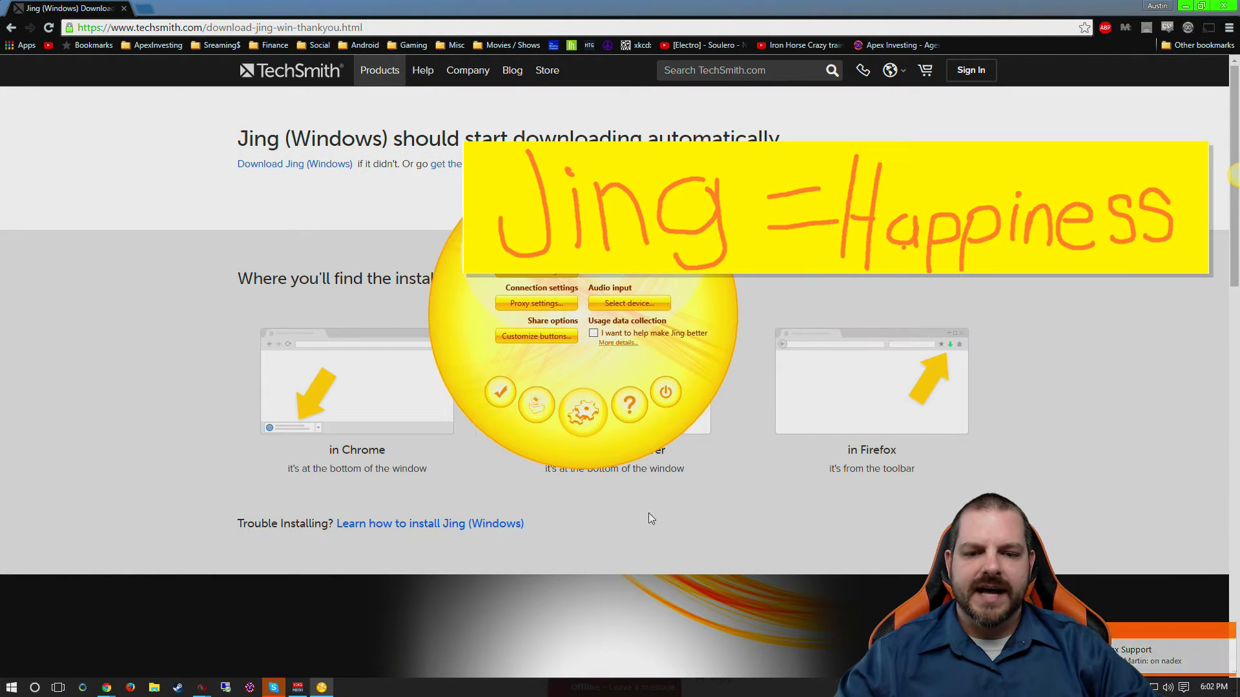
# Close Jing's settings panel, then start and cancel a Print Screen capture.
pyautogui.click(503, 395)
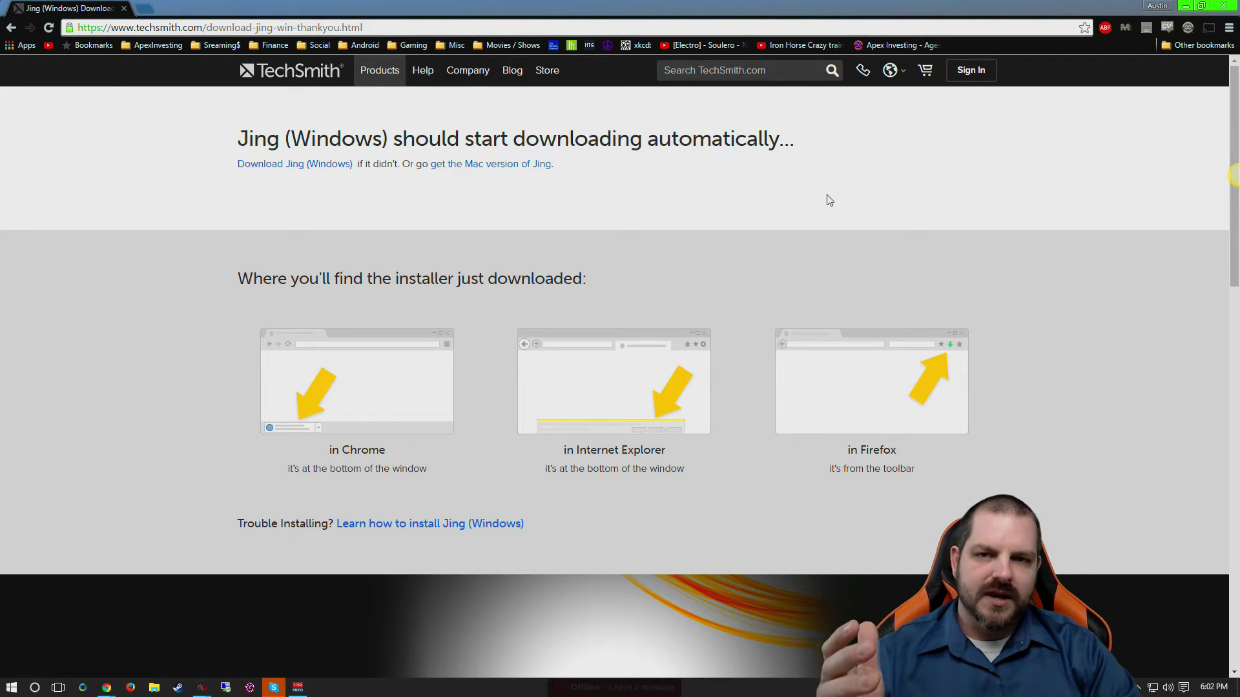
pyautogui.press('Print')
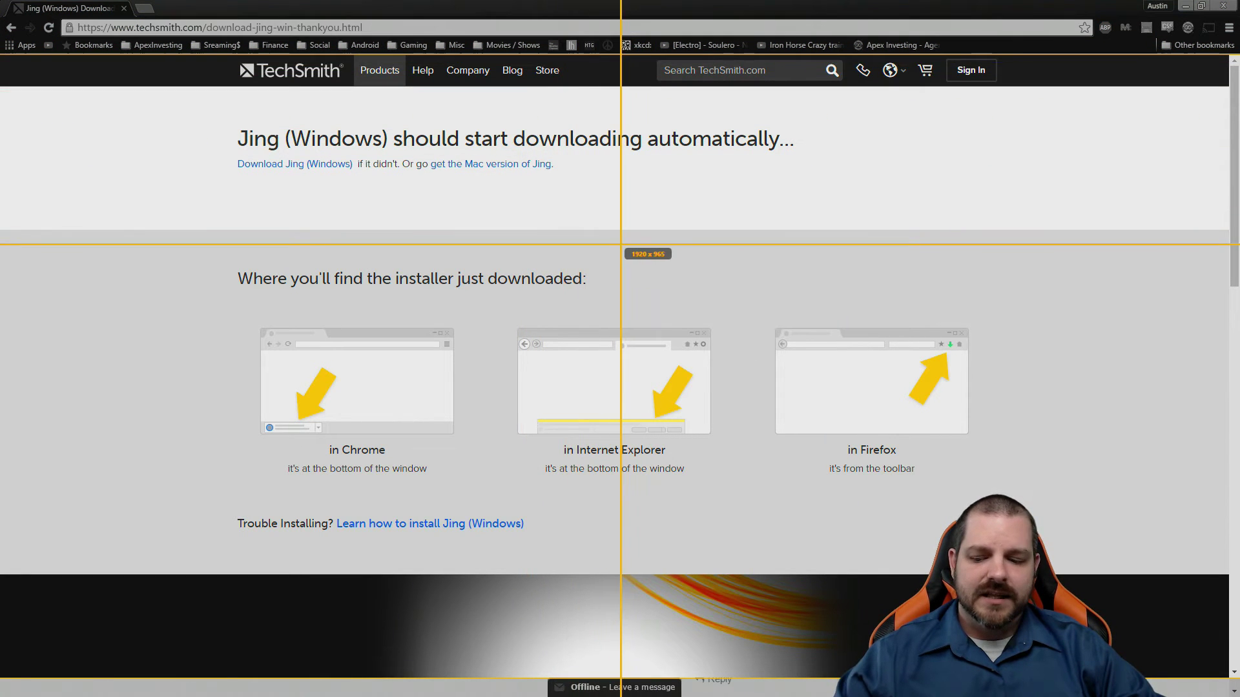
pyautogui.press('Escape')
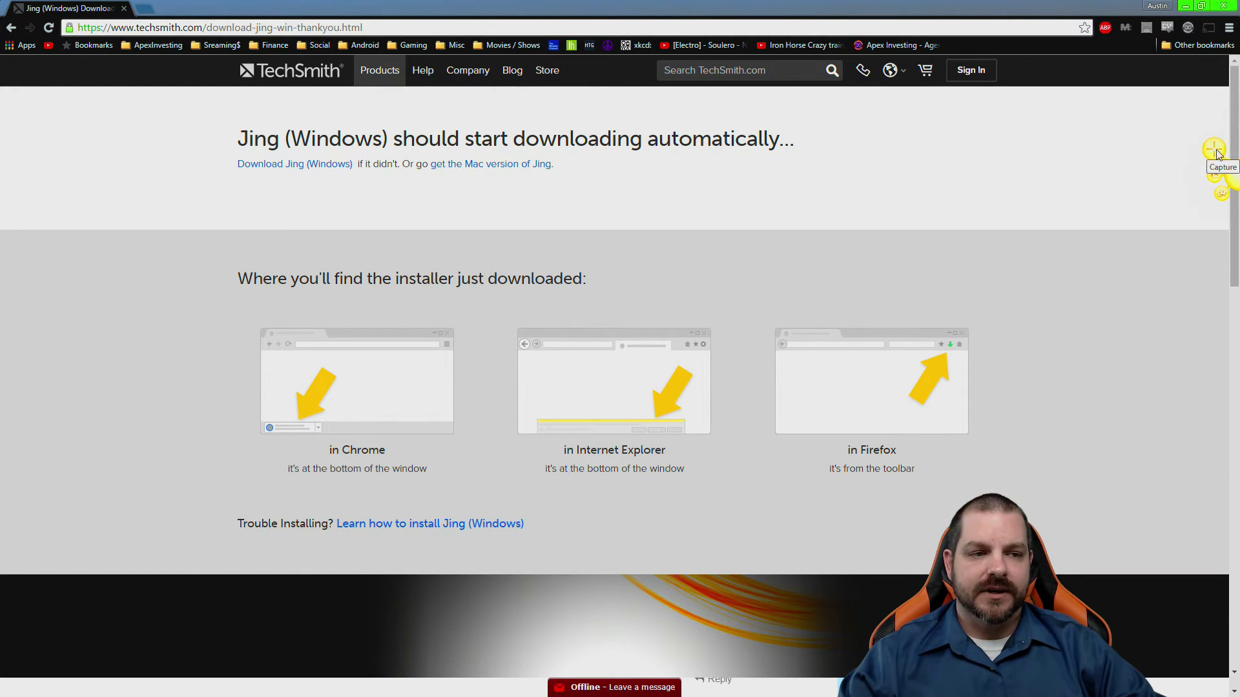
# Start and cancel a capture from the Jing sun, then bring the NinjaTrader ES 06-16 chart forward.
pyautogui.click(1234, 186)
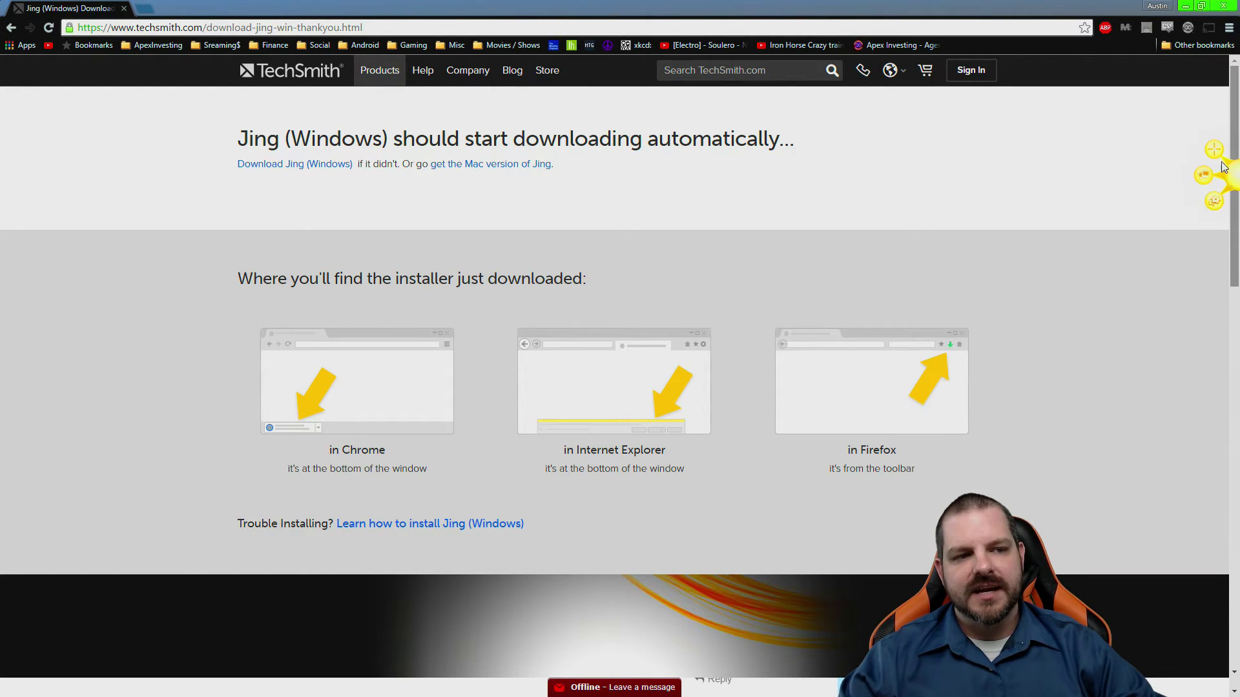
pyautogui.click(1218, 155)
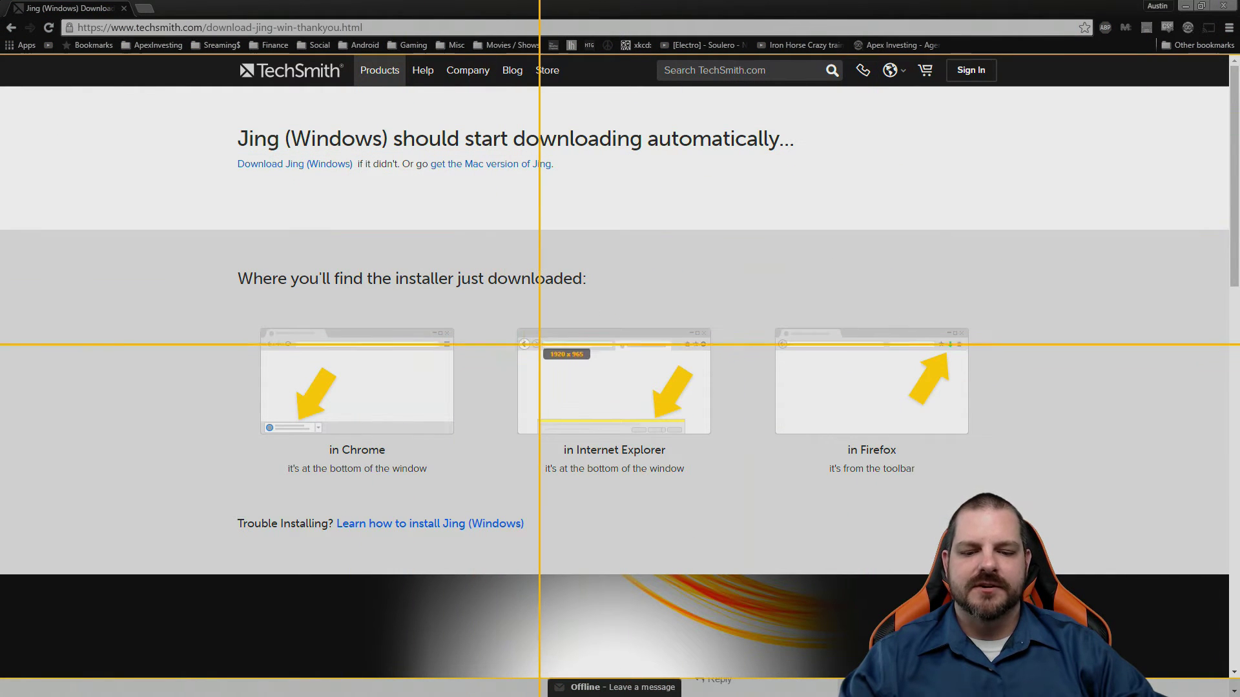
pyautogui.press('Escape')
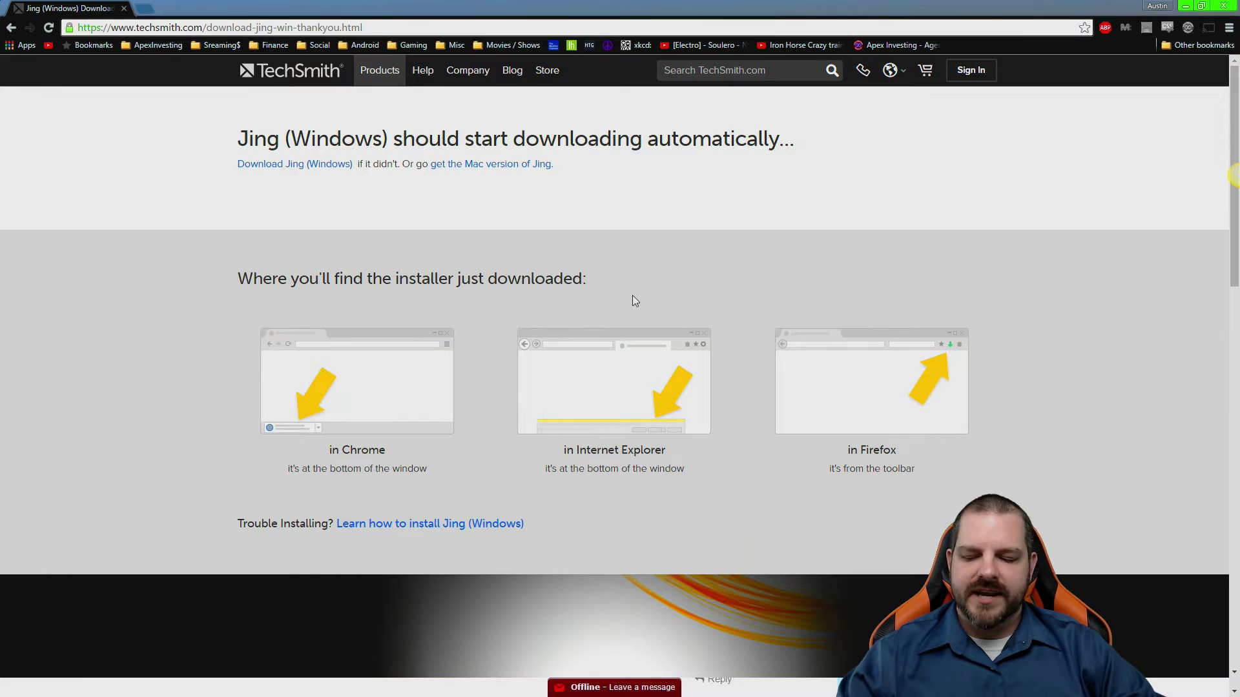
pyautogui.hotkey('alt', 'Tab')
pyautogui.press('Tab')
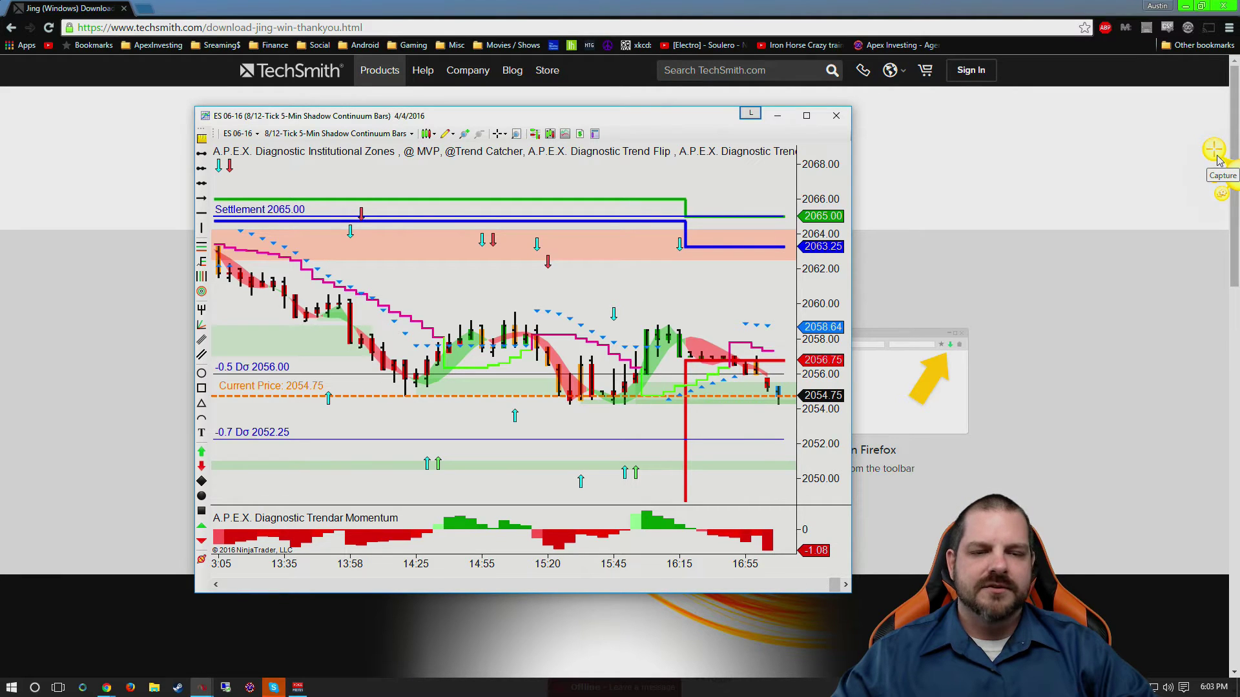
pyautogui.click(1216, 158)
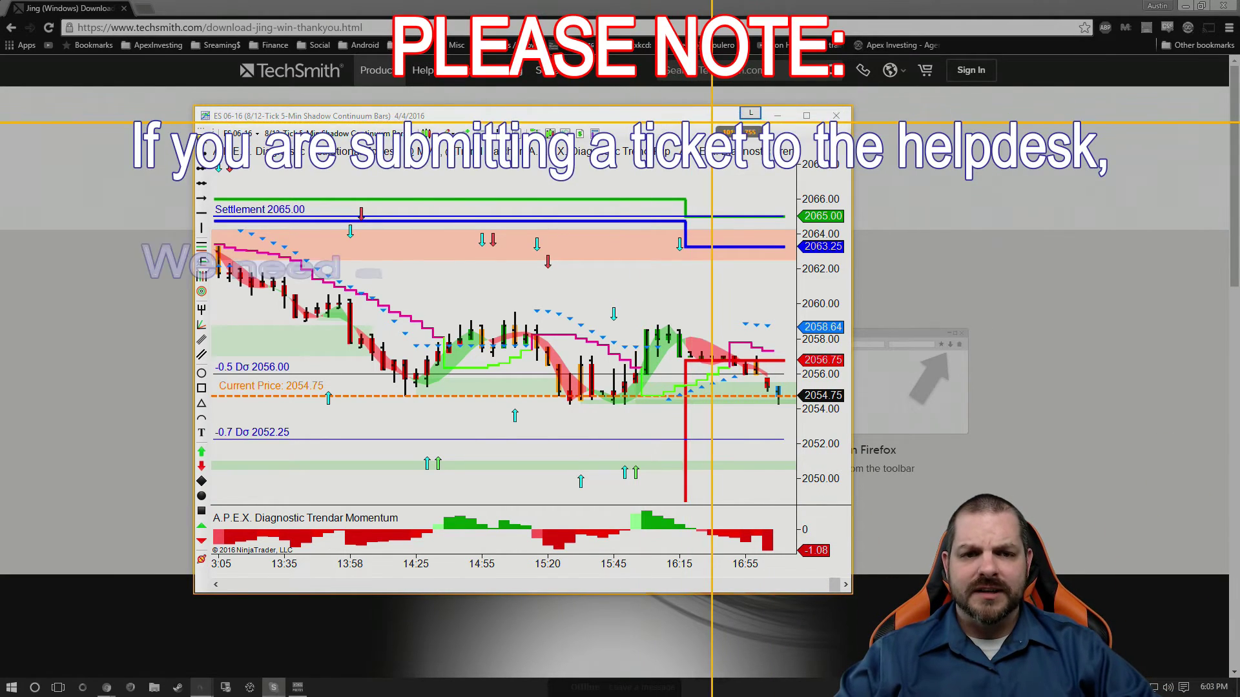
pyautogui.moveTo(192, 633); pyautogui.dragTo(208, 166)
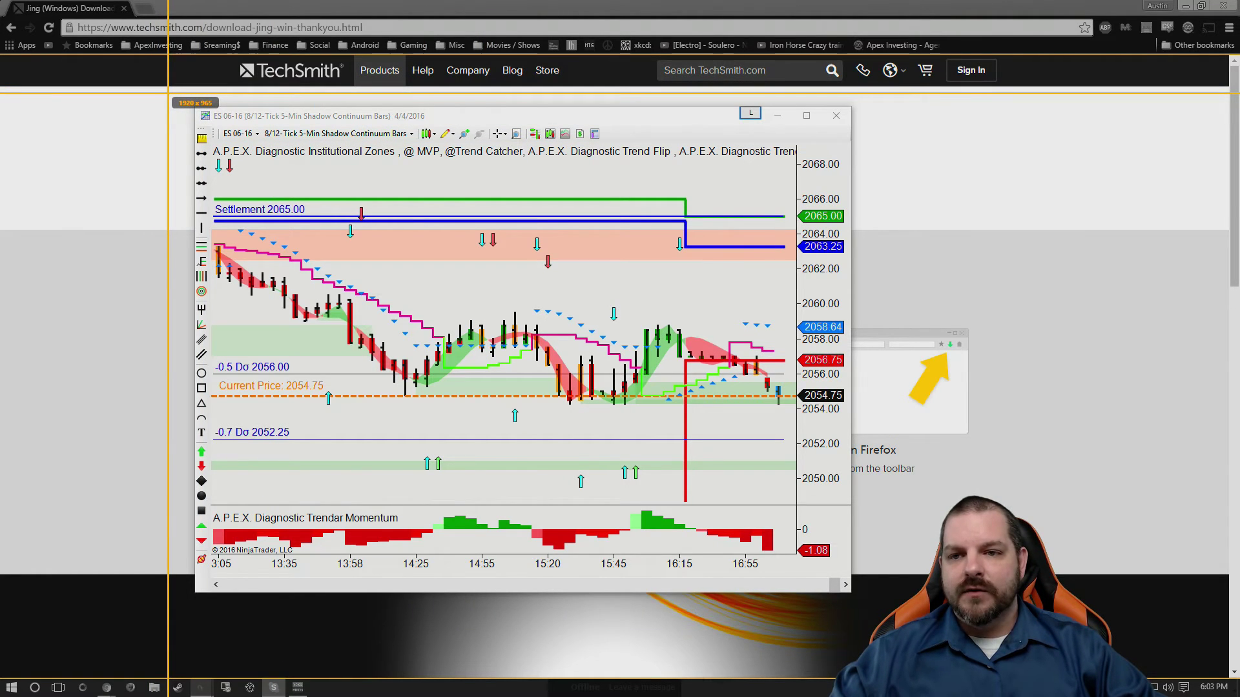
pyautogui.moveTo(167, 94); pyautogui.dragTo(1000, 636)
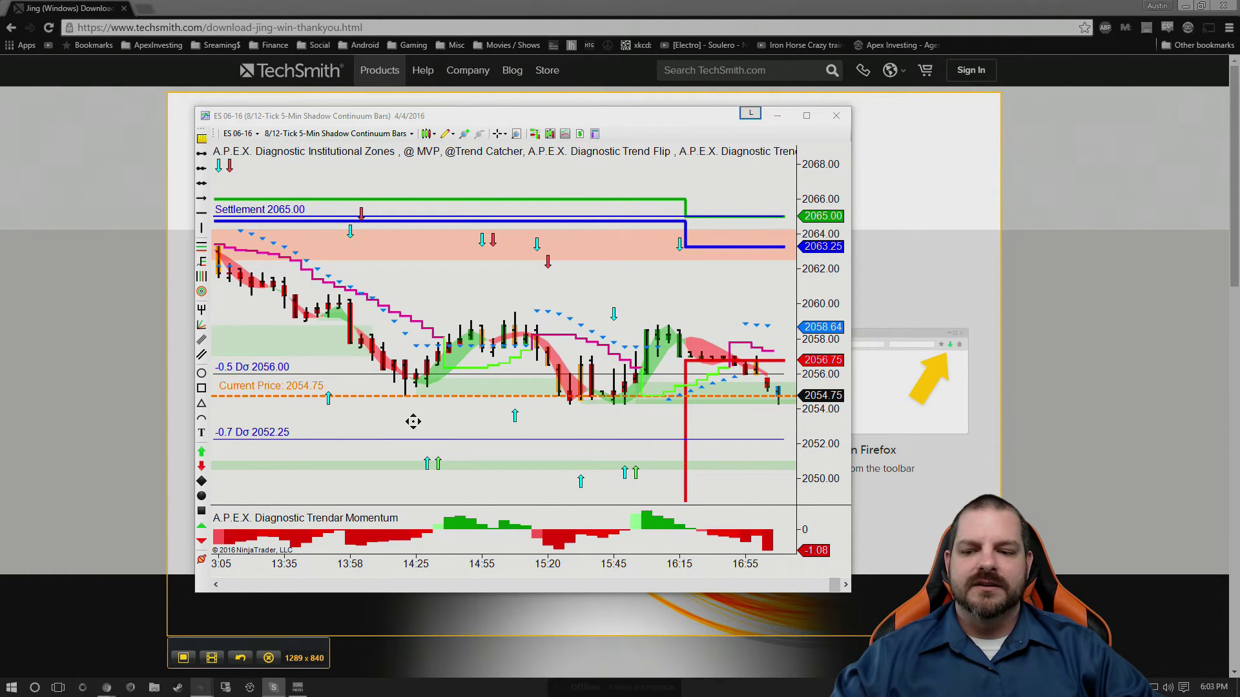
pyautogui.moveTo(914, 288); pyautogui.dragTo(872, 272)
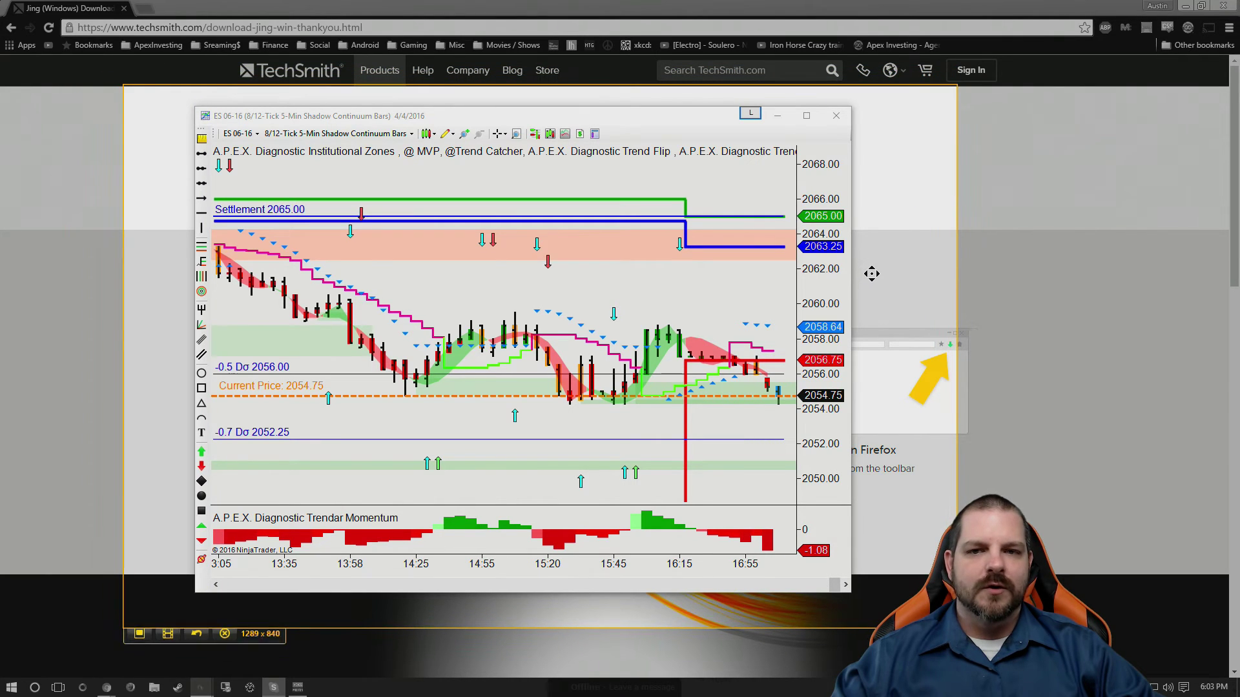
pyautogui.press('Escape')
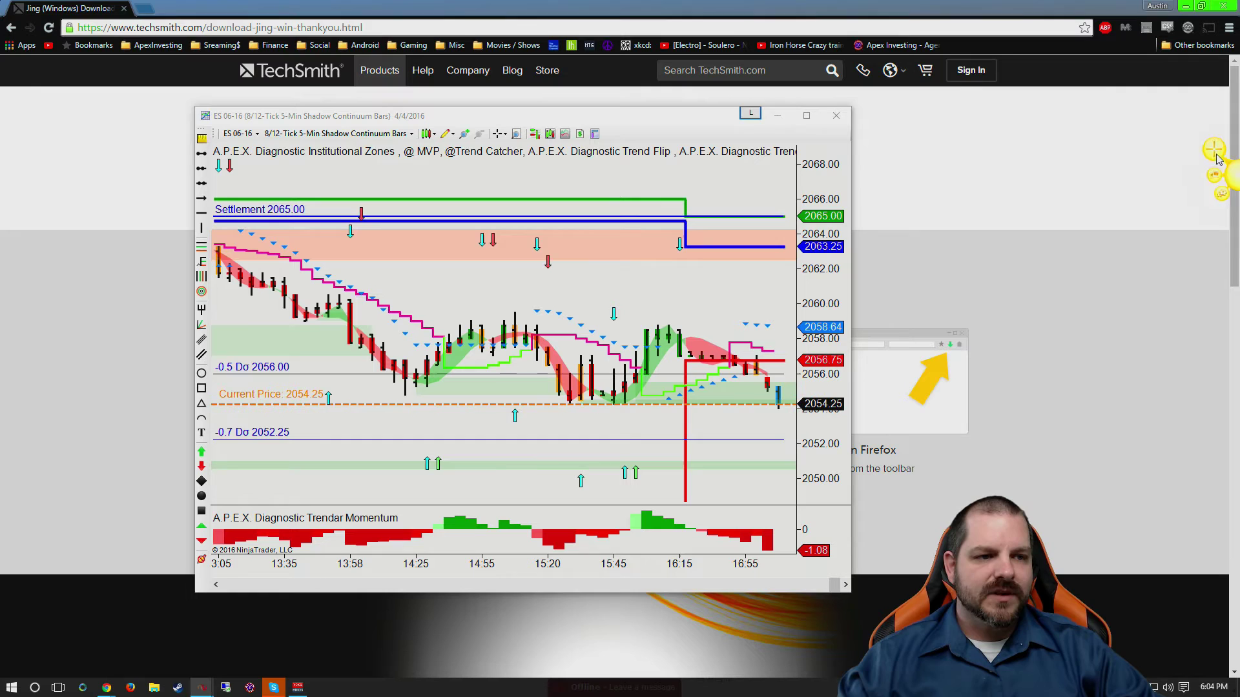
# Select the NinjaTrader ES 06-16 chart window as a 1018 x 755 capture region.
pyautogui.click(1215, 151)
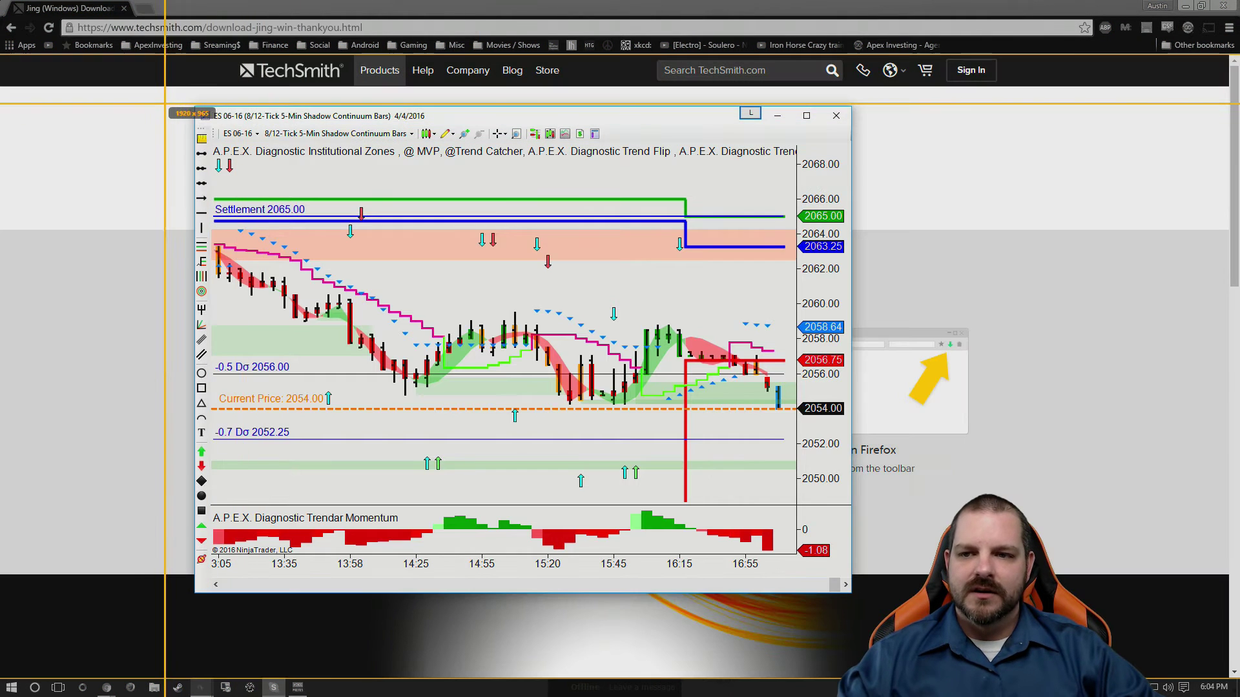
pyautogui.moveTo(180, 86); pyautogui.dragTo(801, 621)
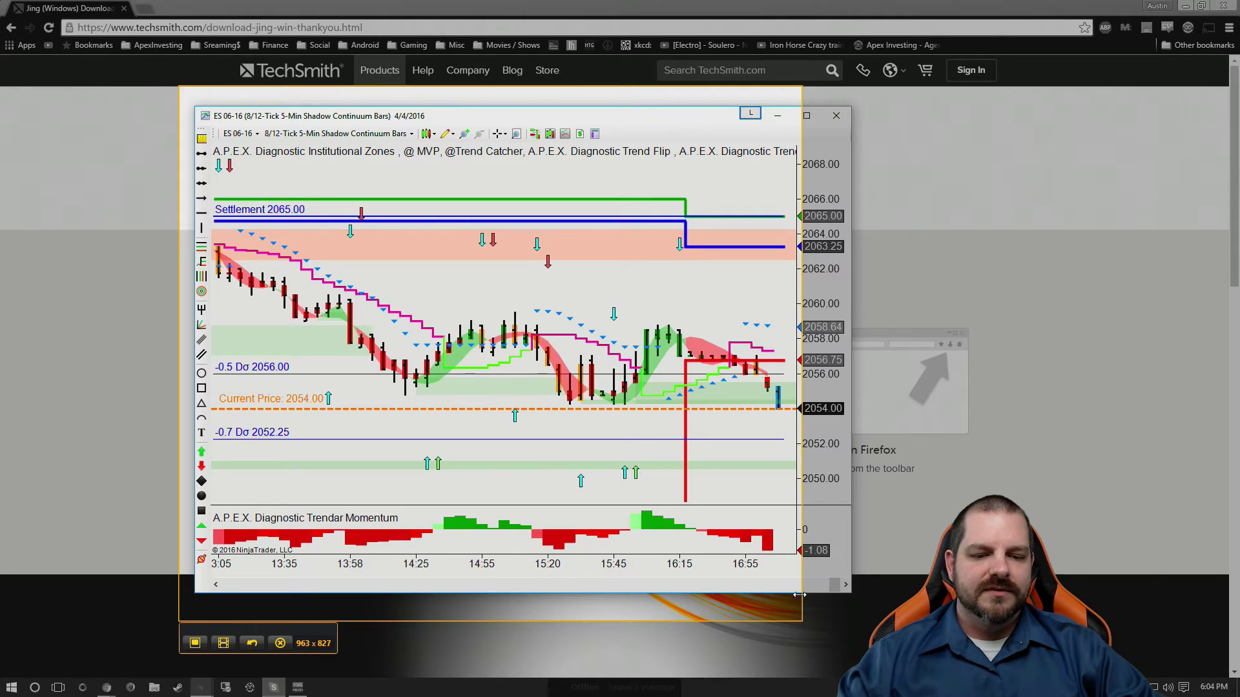
pyautogui.moveTo(799, 594); pyautogui.dragTo(856, 587)
pyautogui.moveTo(678, 485); pyautogui.dragTo(452, 363)
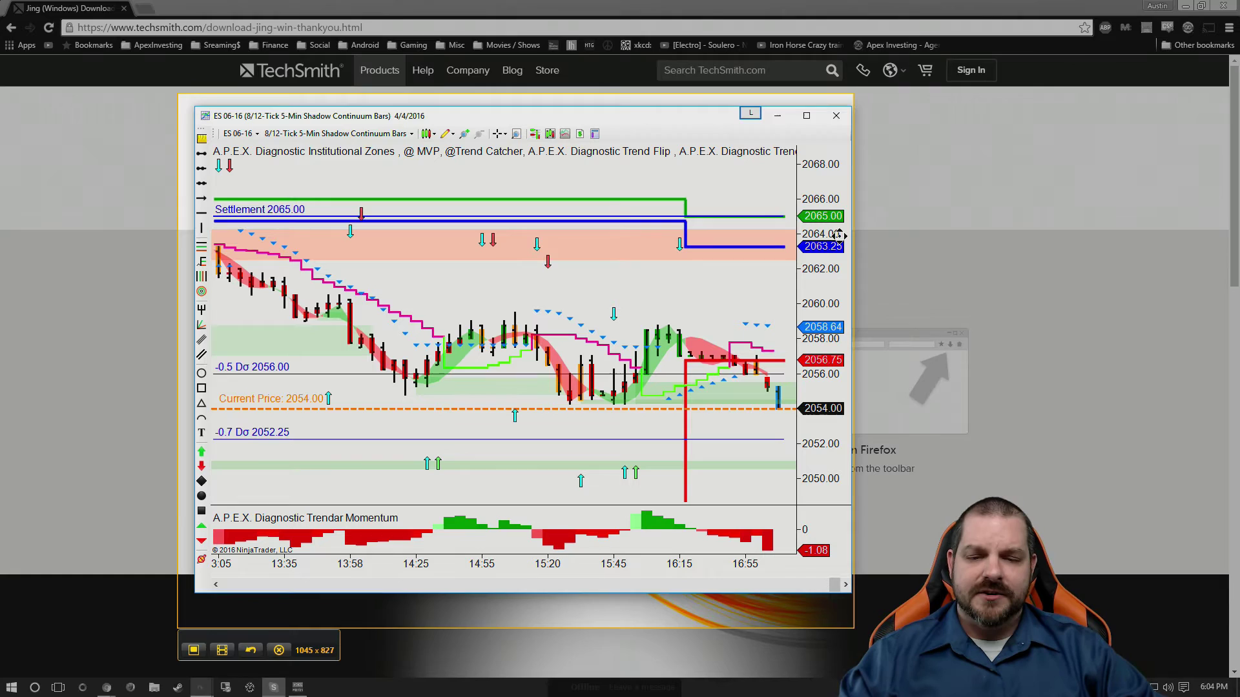
pyautogui.press('Escape')
pyautogui.click(1217, 158)
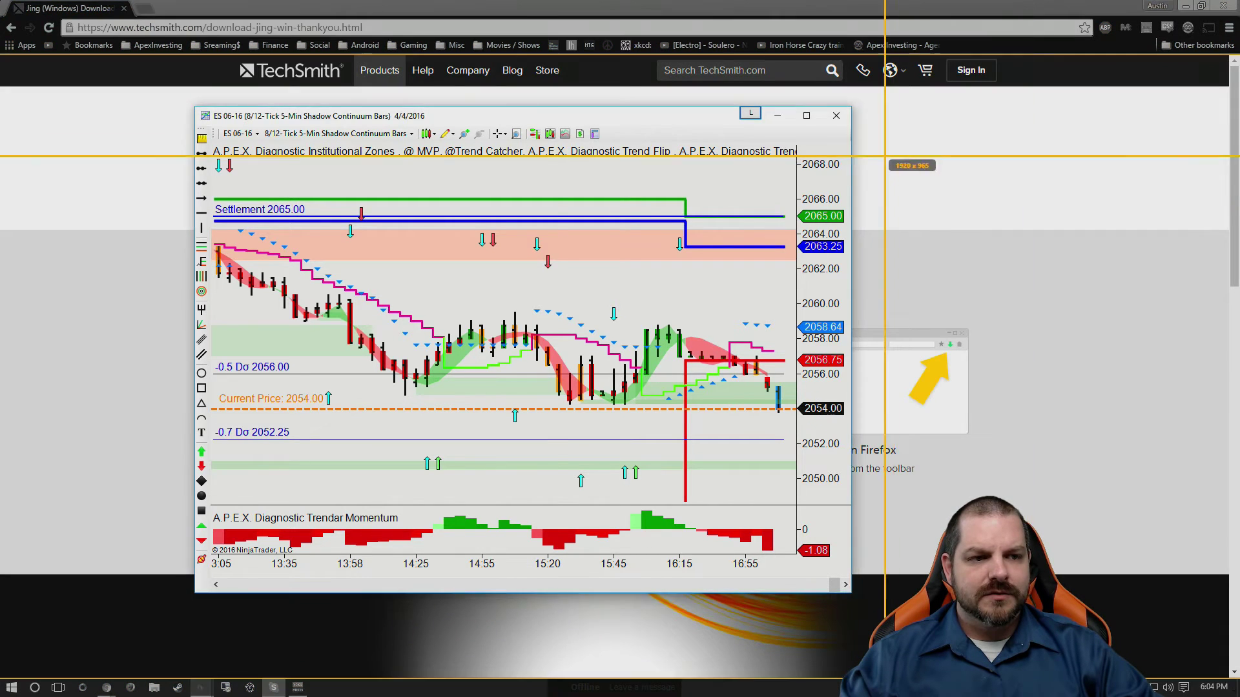
pyautogui.click(556, 158)
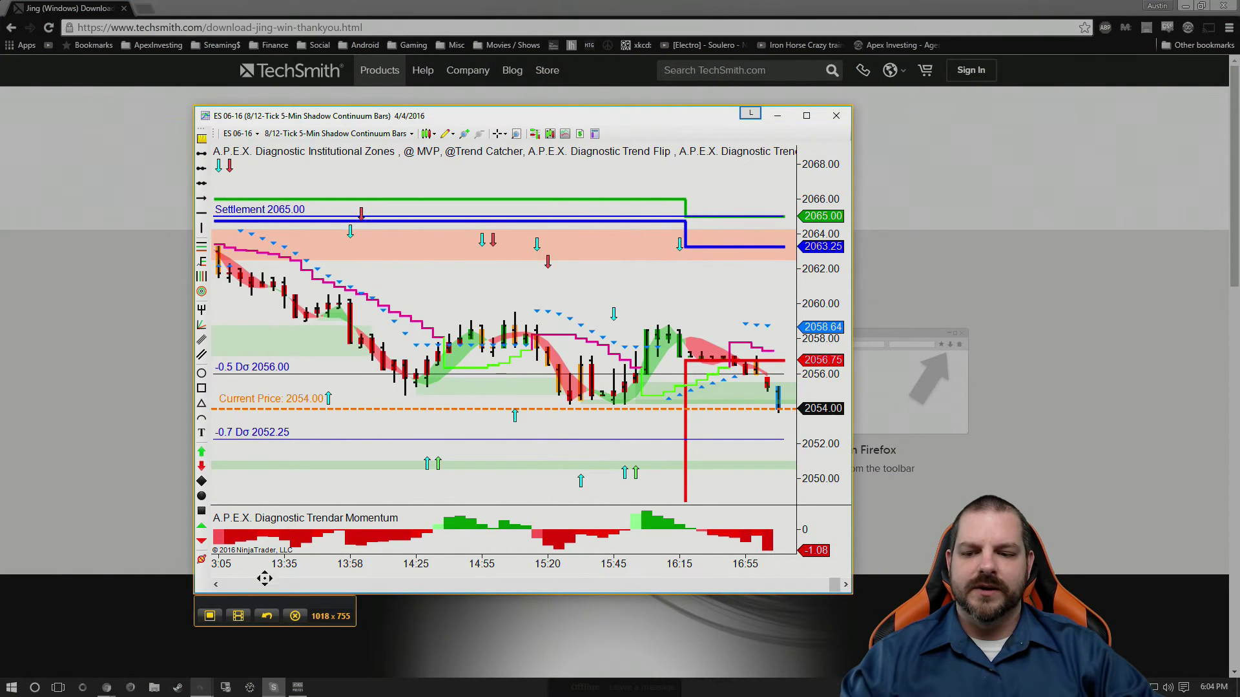
# Capture the chart and draw two red arrows meeting near 14:55.
pyautogui.click(210, 616)
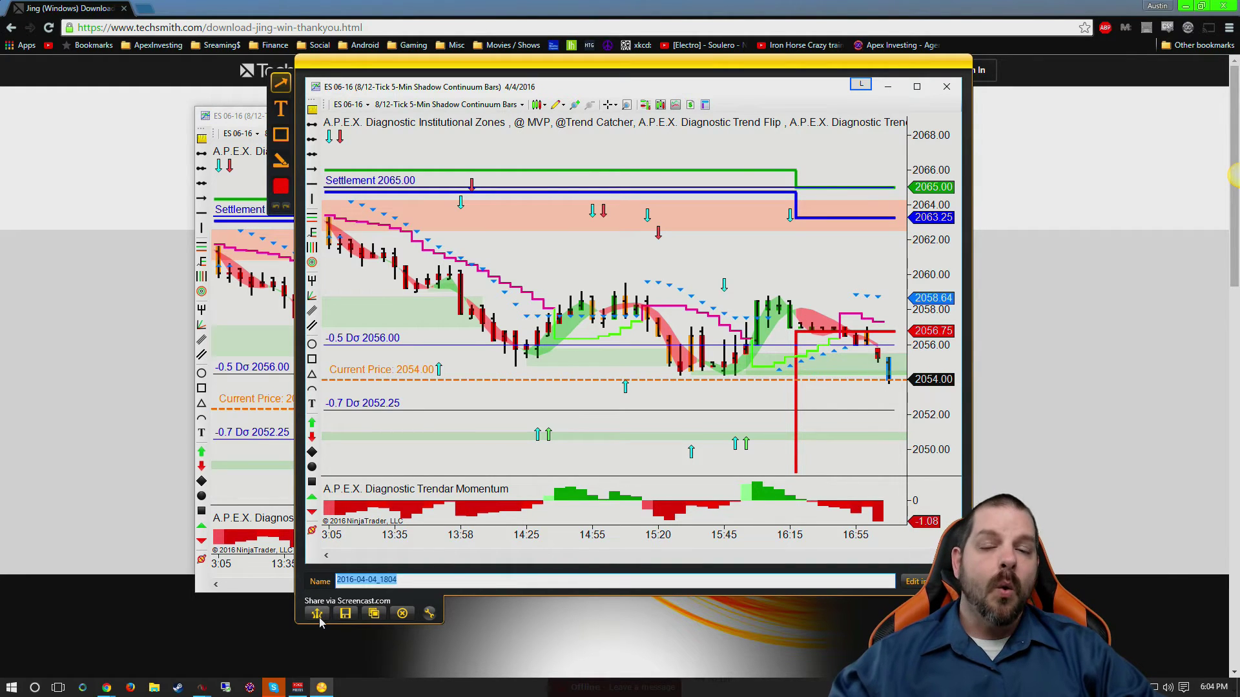
pyautogui.click(284, 84)
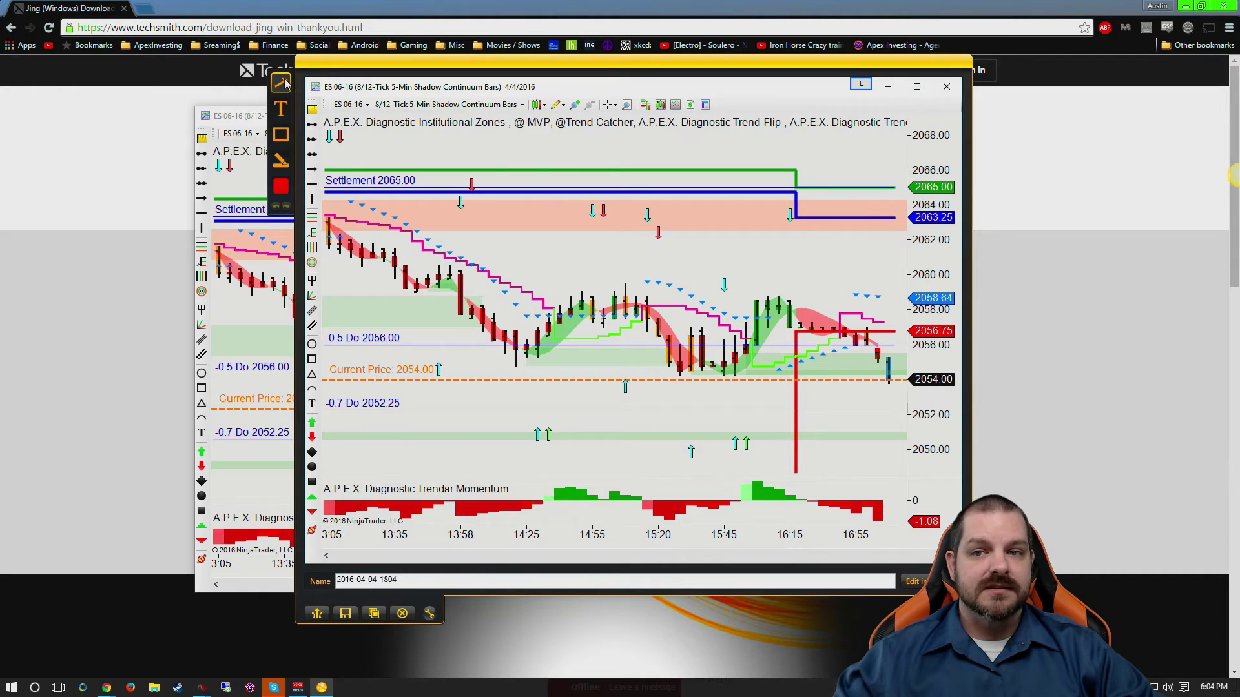
pyautogui.moveTo(382, 140); pyautogui.dragTo(391, 145)
pyautogui.moveTo(489, 238); pyautogui.dragTo(589, 237)
pyautogui.moveTo(735, 148); pyautogui.dragTo(617, 262)
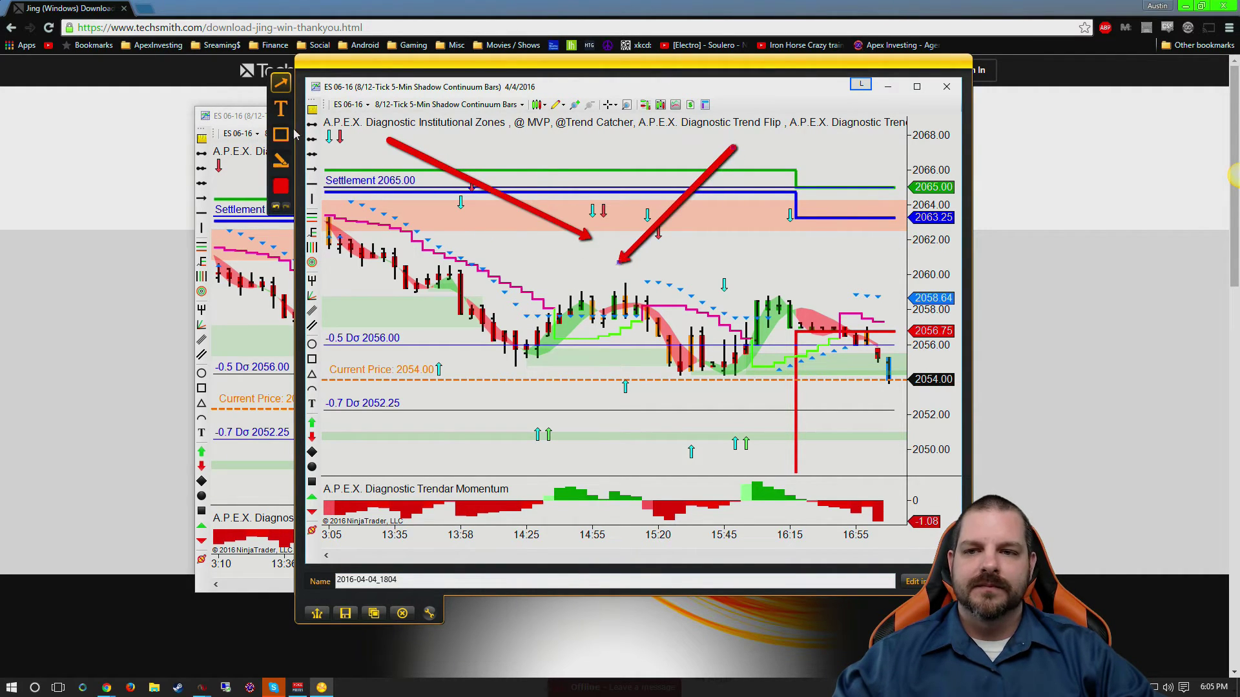
# Add a red text callout reading 'Please help me. I have no idea what I'm doing....'.
pyautogui.moveTo(469, 273); pyautogui.dragTo(660, 357)
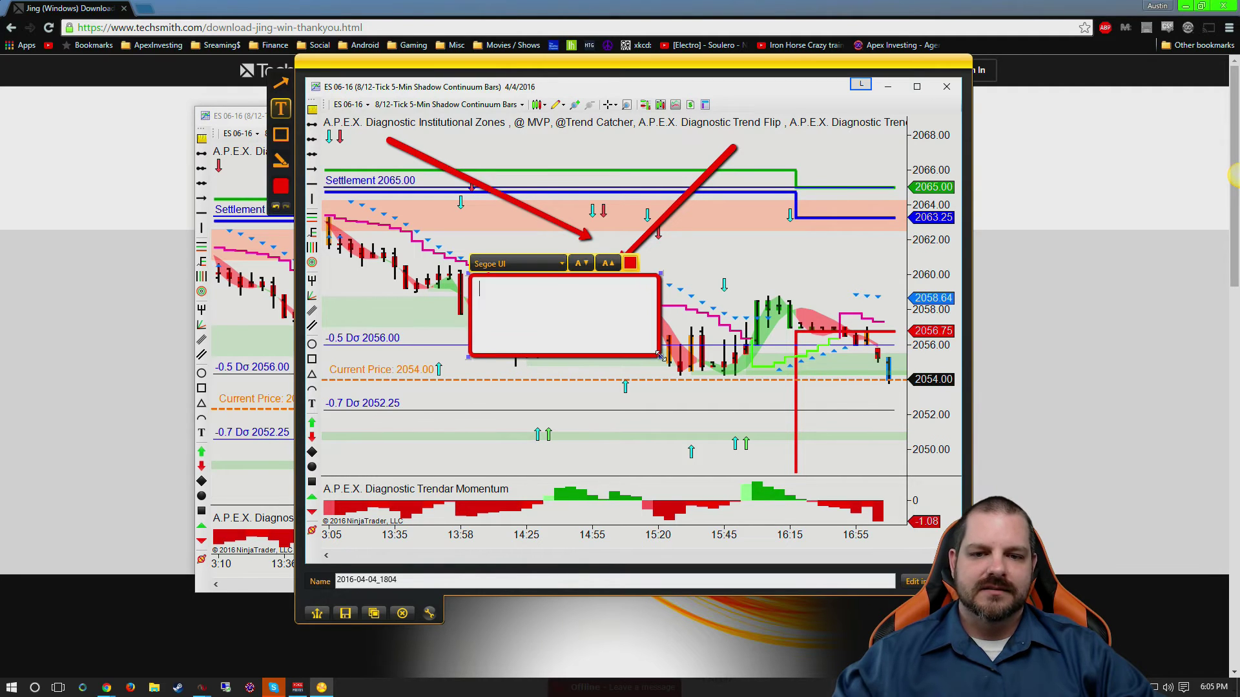
pyautogui.write('Please help me.  I have no idea')
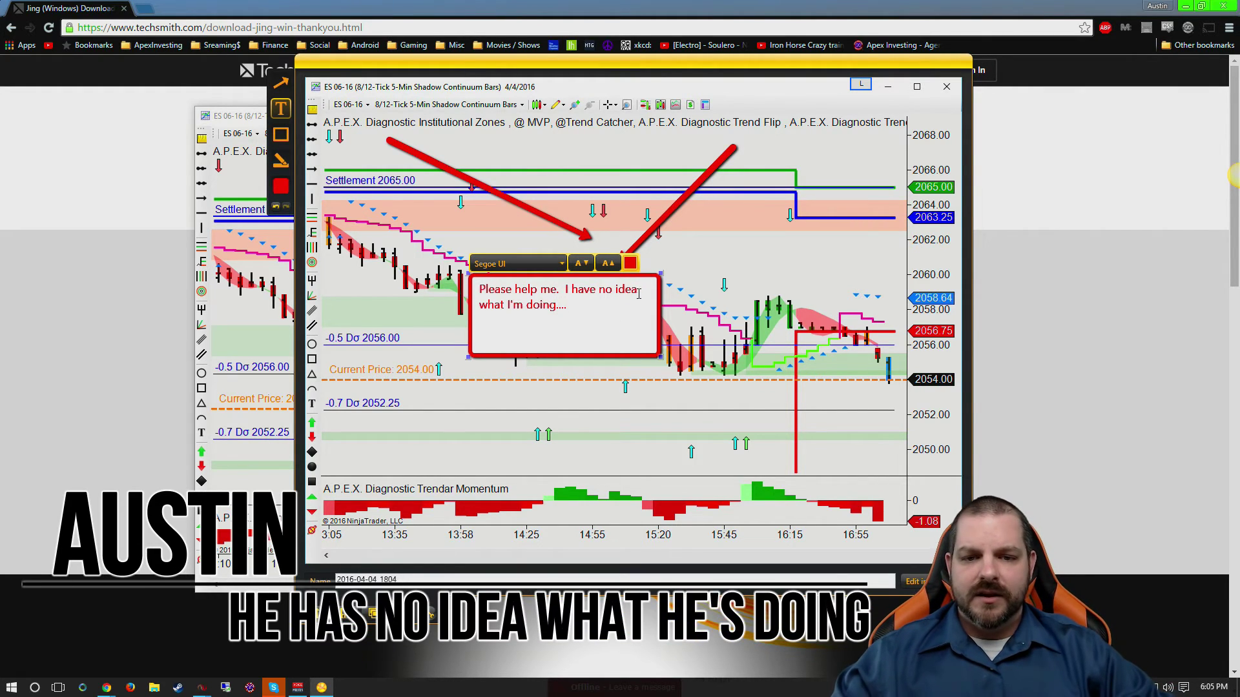
pyautogui.click(629, 264)
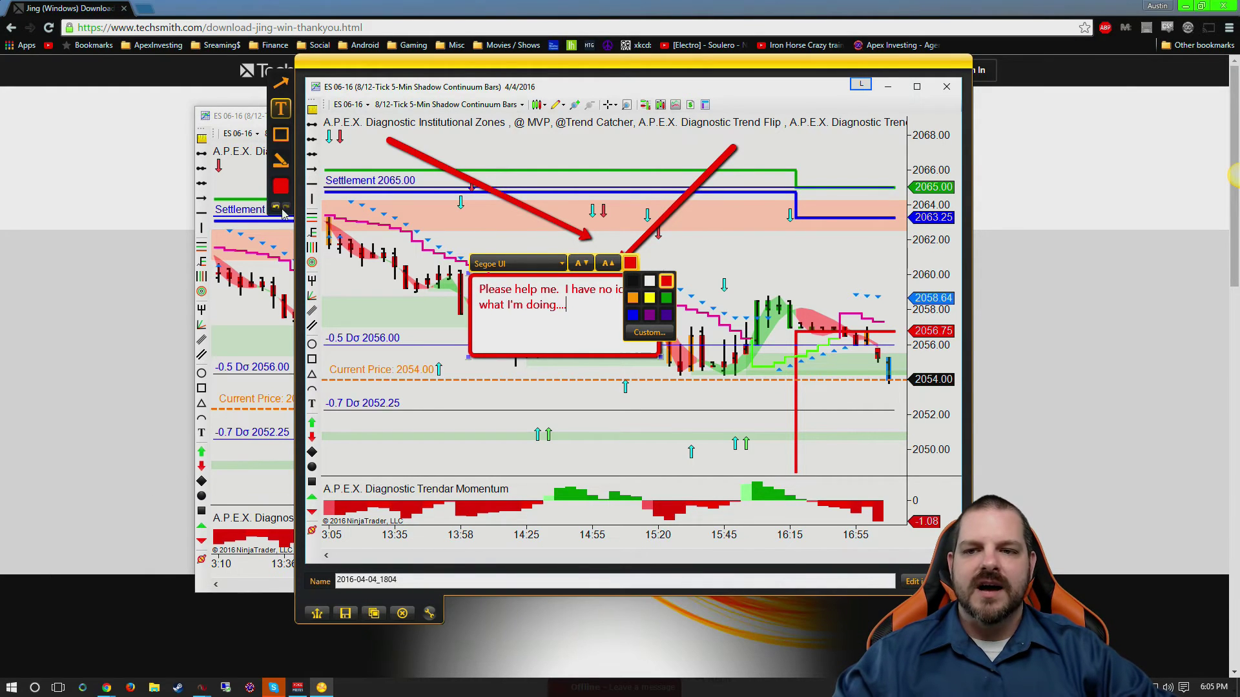
pyautogui.click(636, 166)
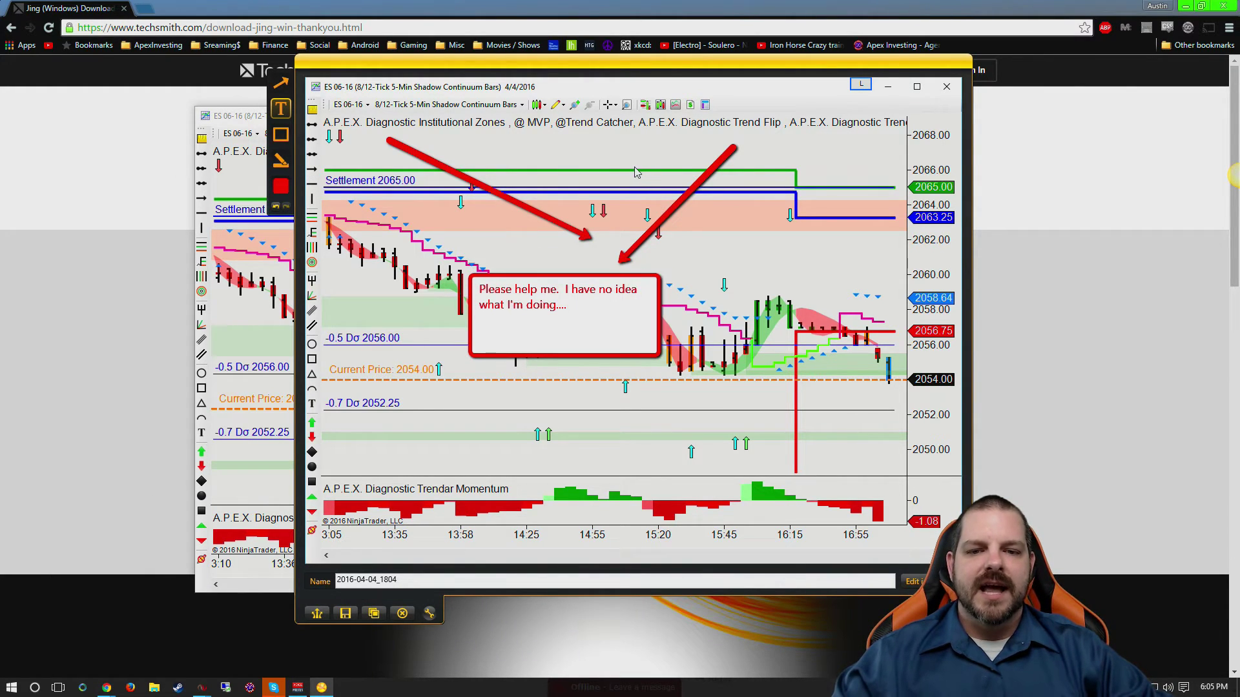
# Share the annotated chart capture to Screencast.com.
pyautogui.click(317, 613)
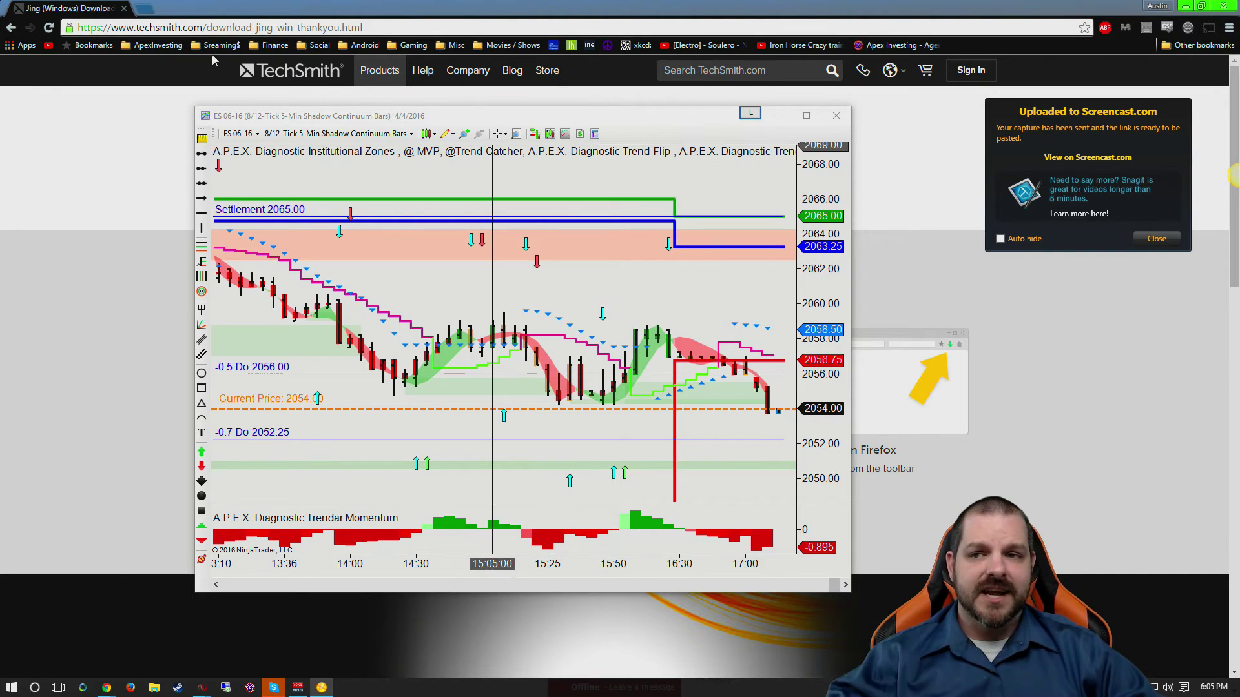
# Paste the copied Screencast.com link into Chrome's address bar and load the annotated chart page.
pyautogui.click(158, 10)
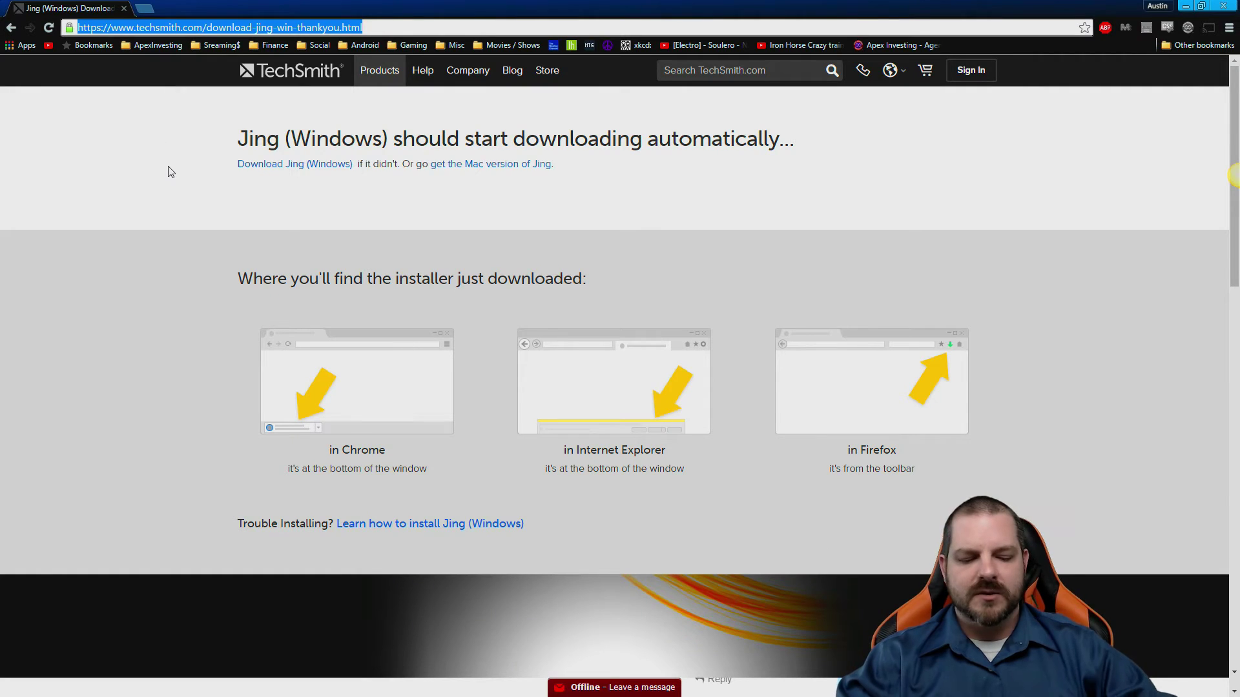
pyautogui.write('http://screencast.com/t/K0egtX1Zmg')
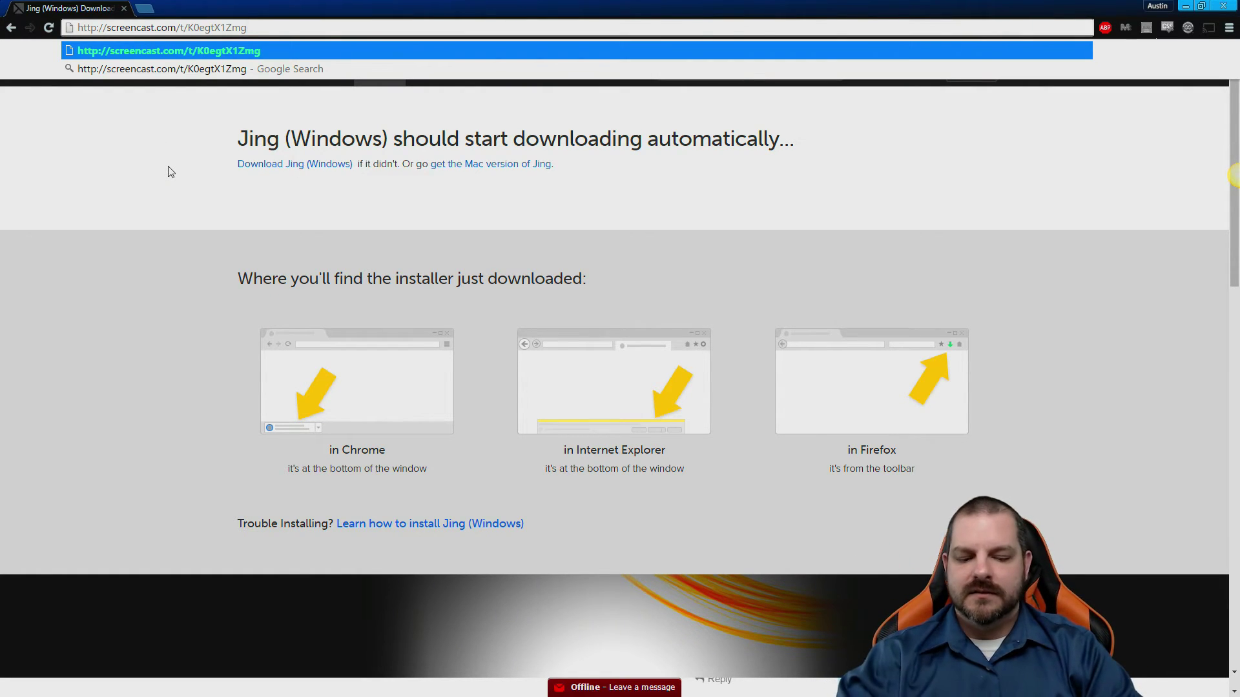
pyautogui.hotkey('ctrl', 'a')
pyautogui.press('BackSpace')
pyautogui.rightClick(193, 29)
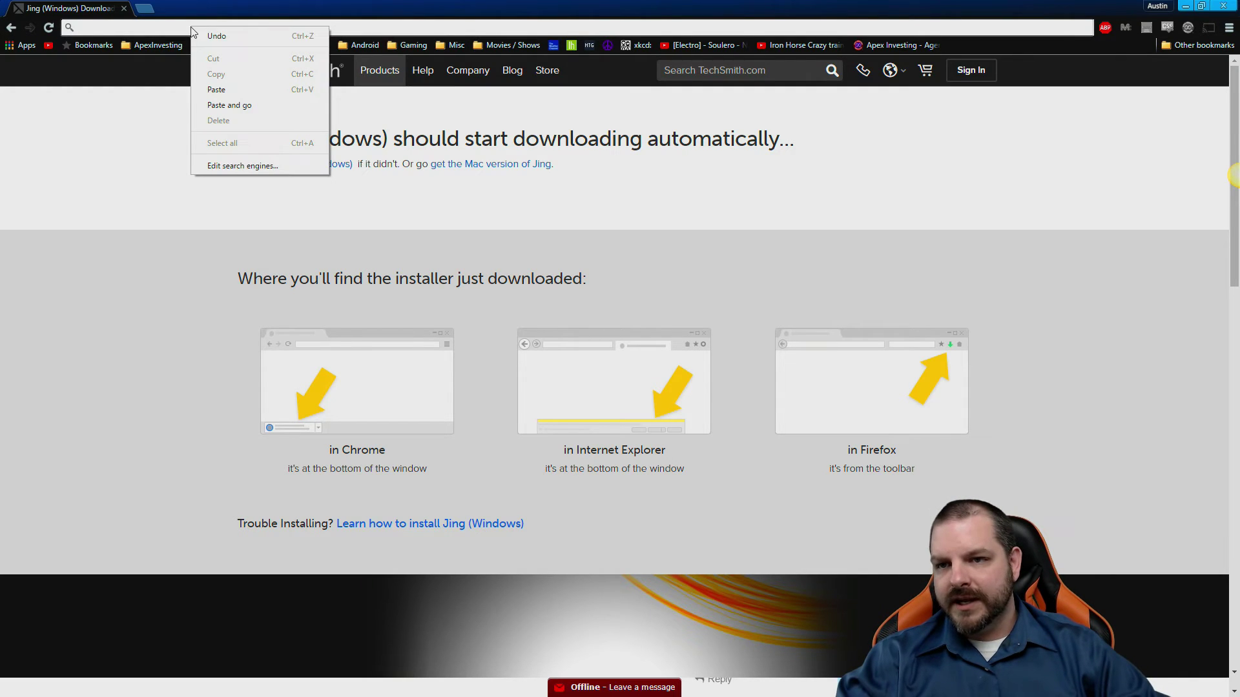
pyautogui.click(226, 87)
pyautogui.press('Return')
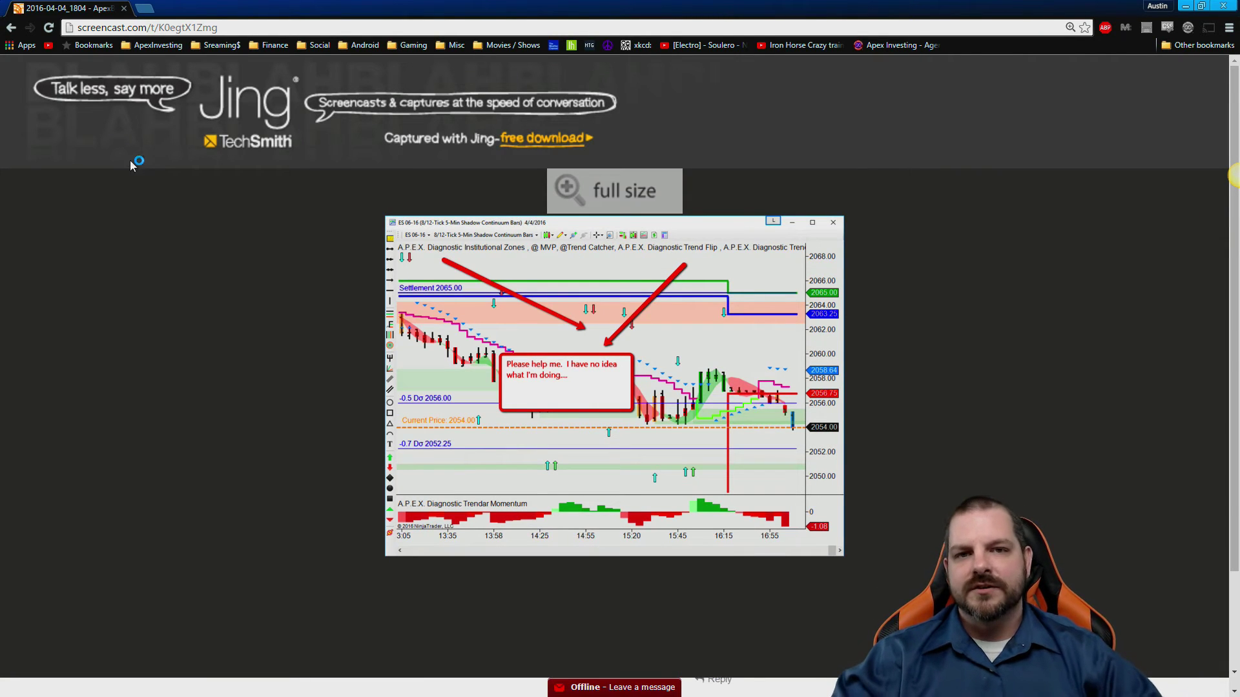
pyautogui.click(567, 189)
pyautogui.click(569, 190)
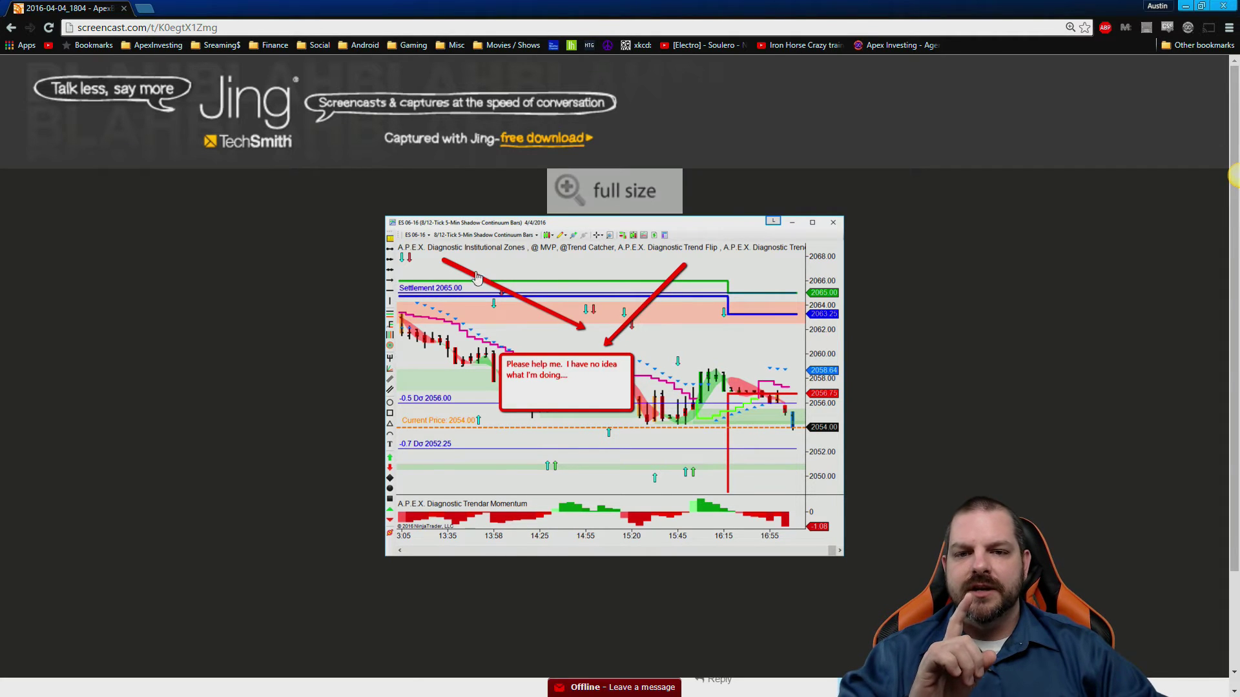
# View the full-size chart image, then go back to the Screencast share page.
pyautogui.click(631, 321)
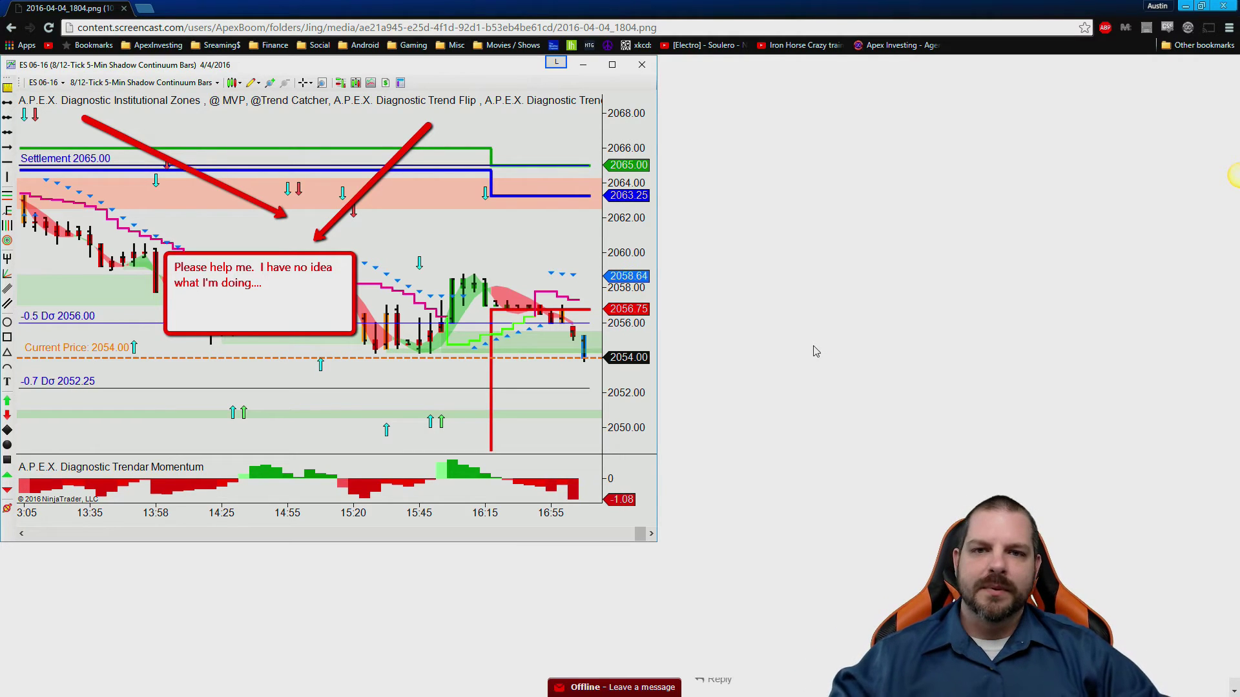
pyautogui.click(657, 31)
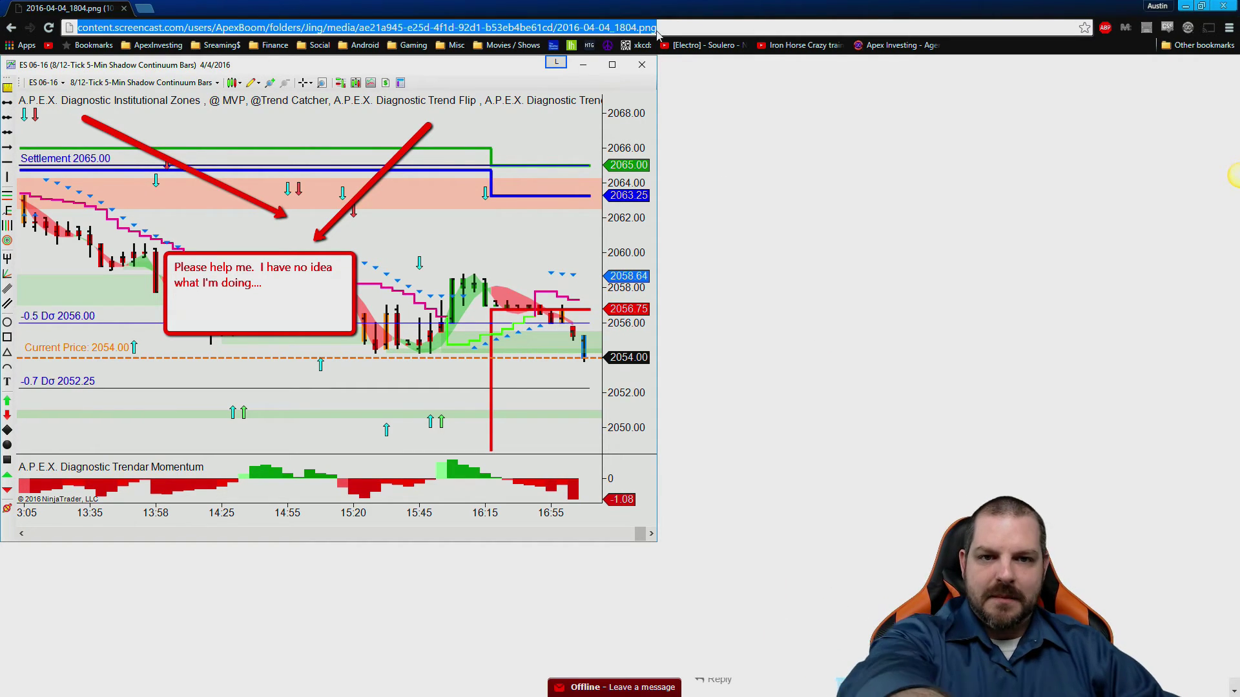
pyautogui.click(658, 32)
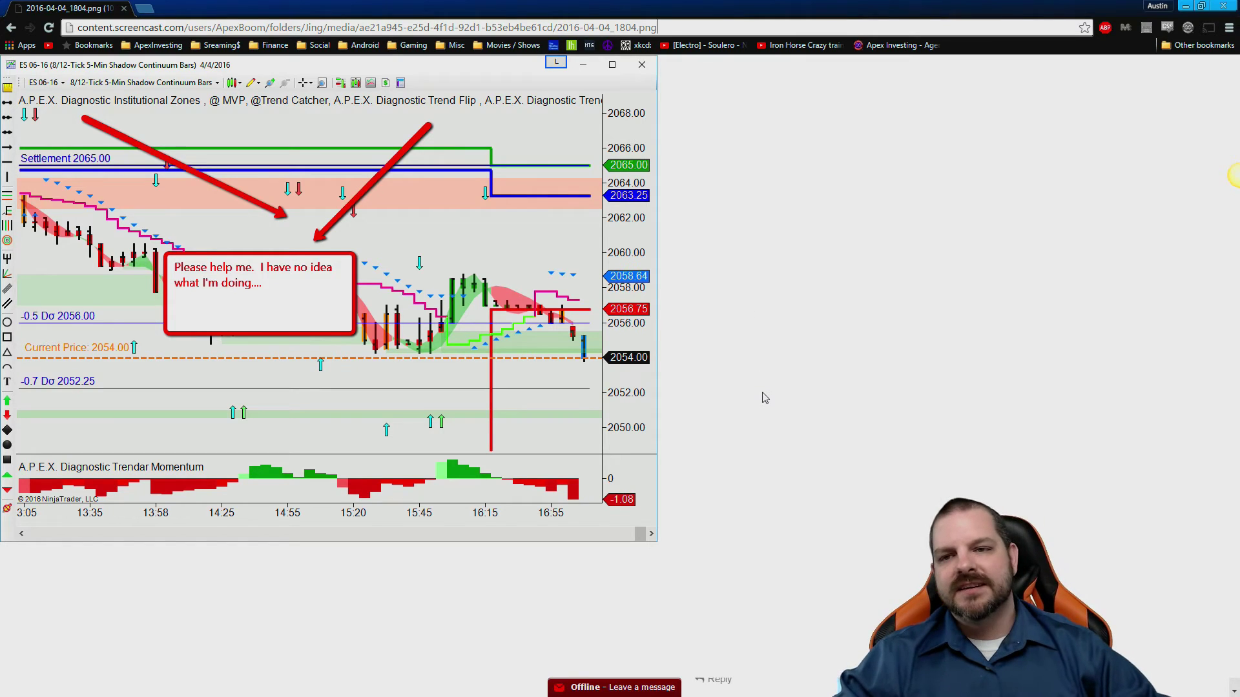
pyautogui.hotkey('alt', 'Left')
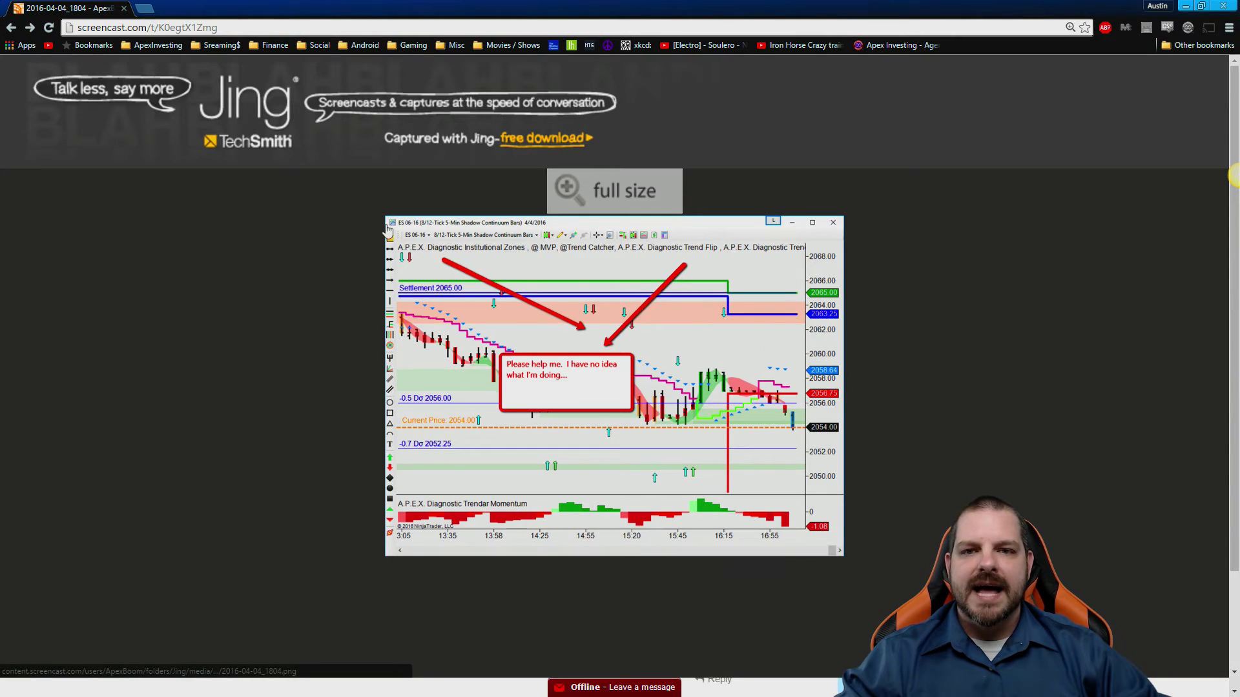
pyautogui.click(198, 384)
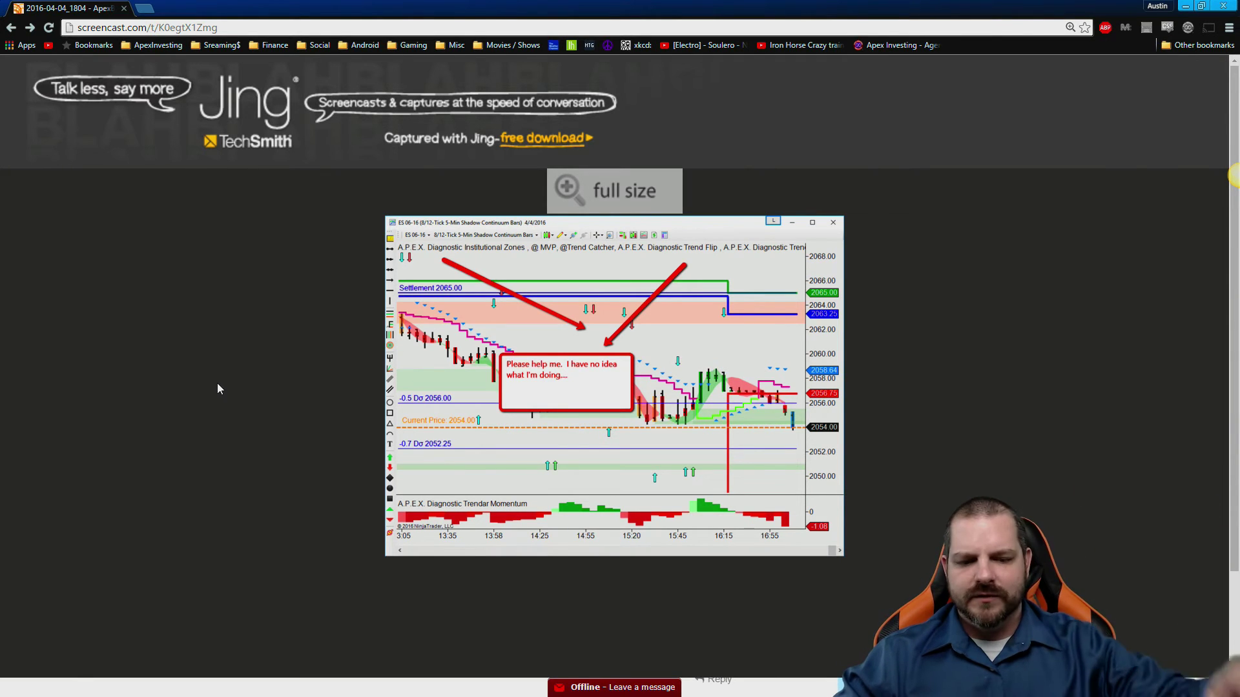
# Reopen the full-size .png and copy its direct image address from the address bar.
pyautogui.click(648, 311)
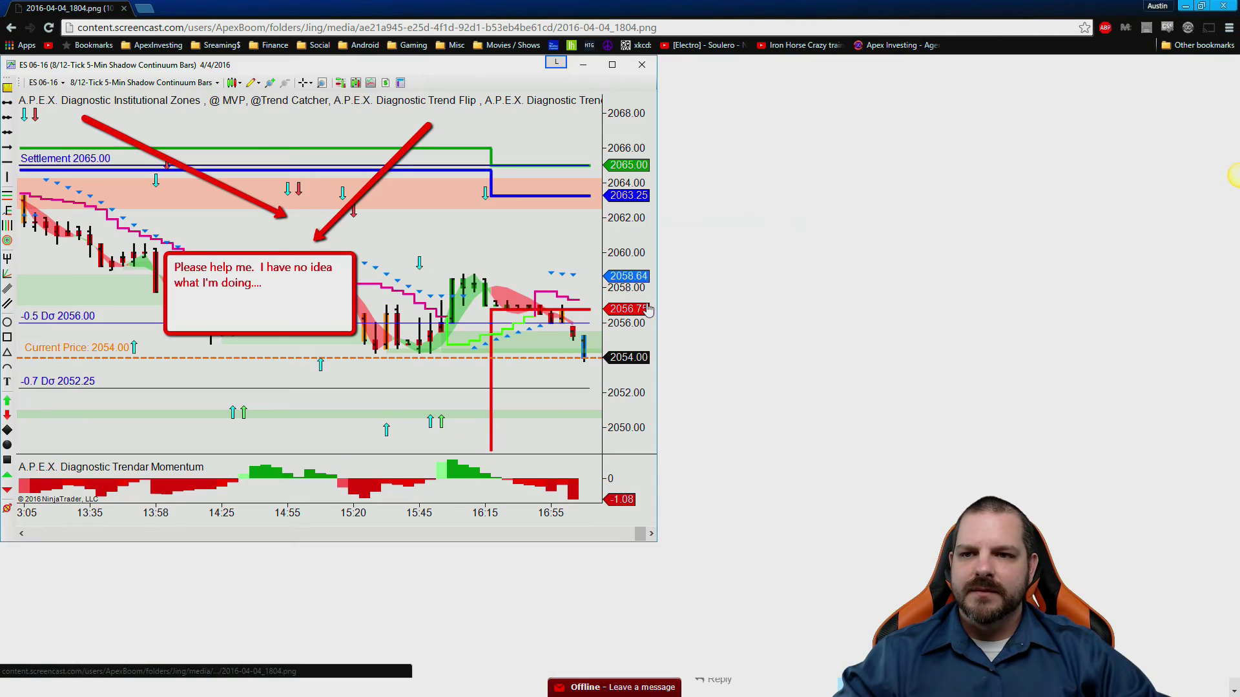
pyautogui.click(688, 28)
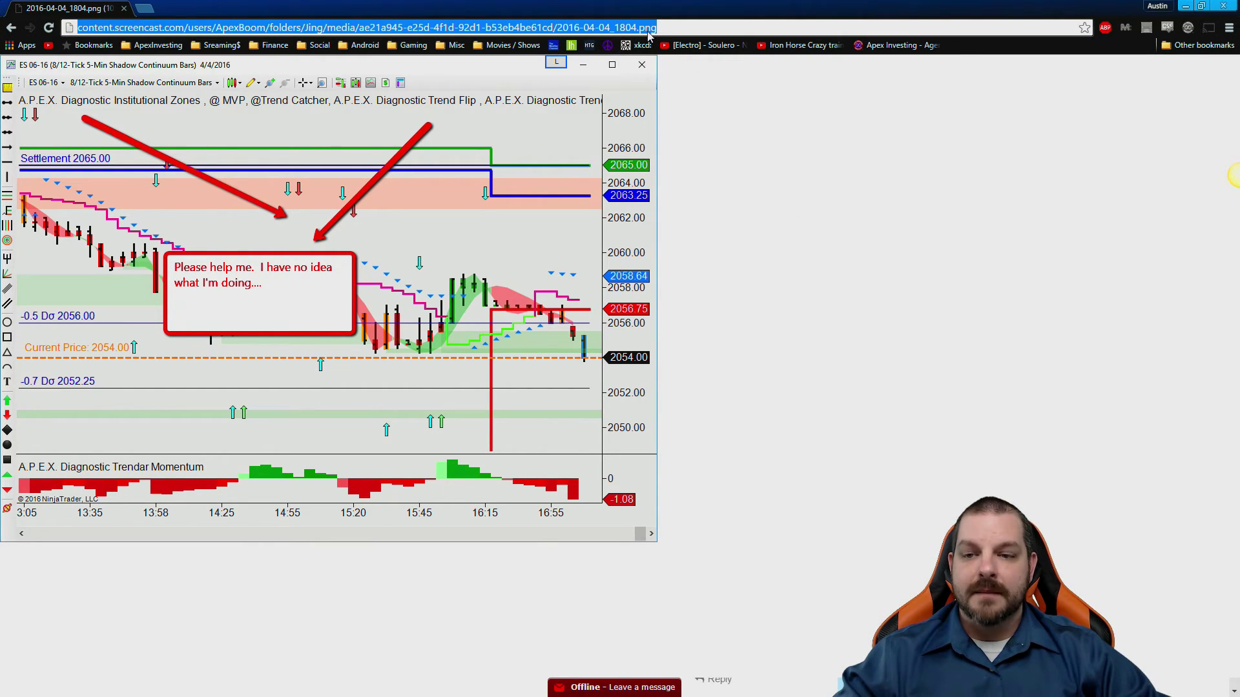
pyautogui.rightClick(306, 28)
pyautogui.click(372, 73)
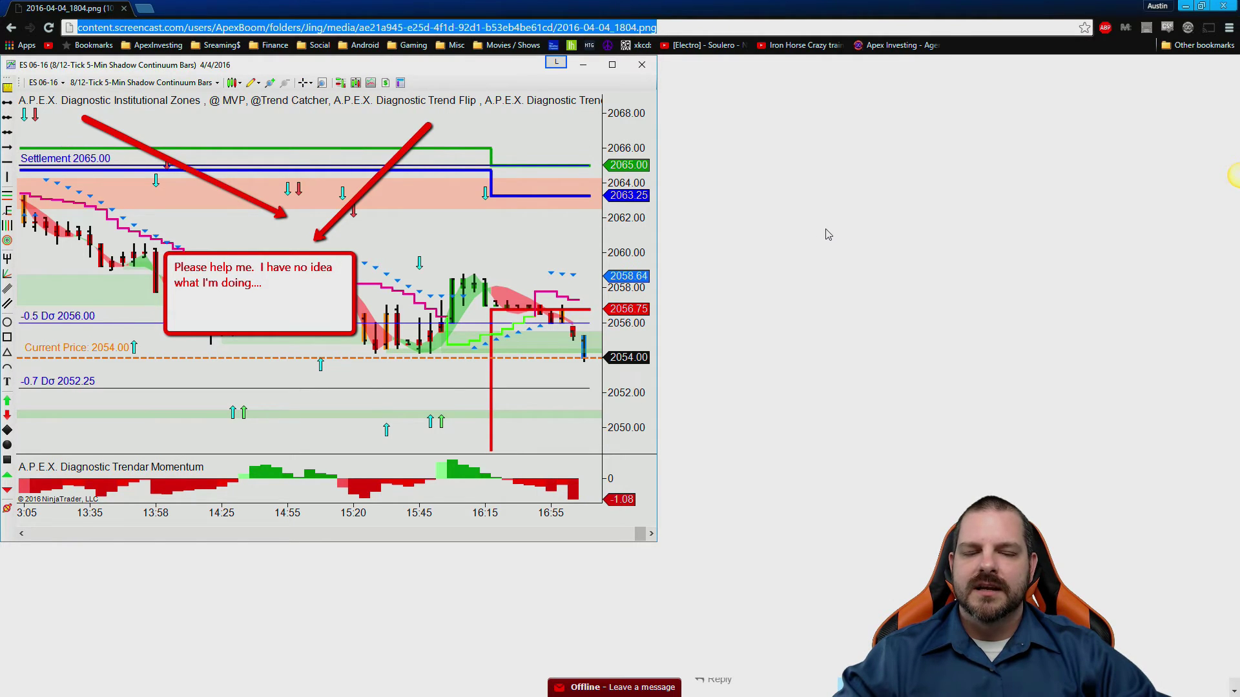
pyautogui.click(828, 235)
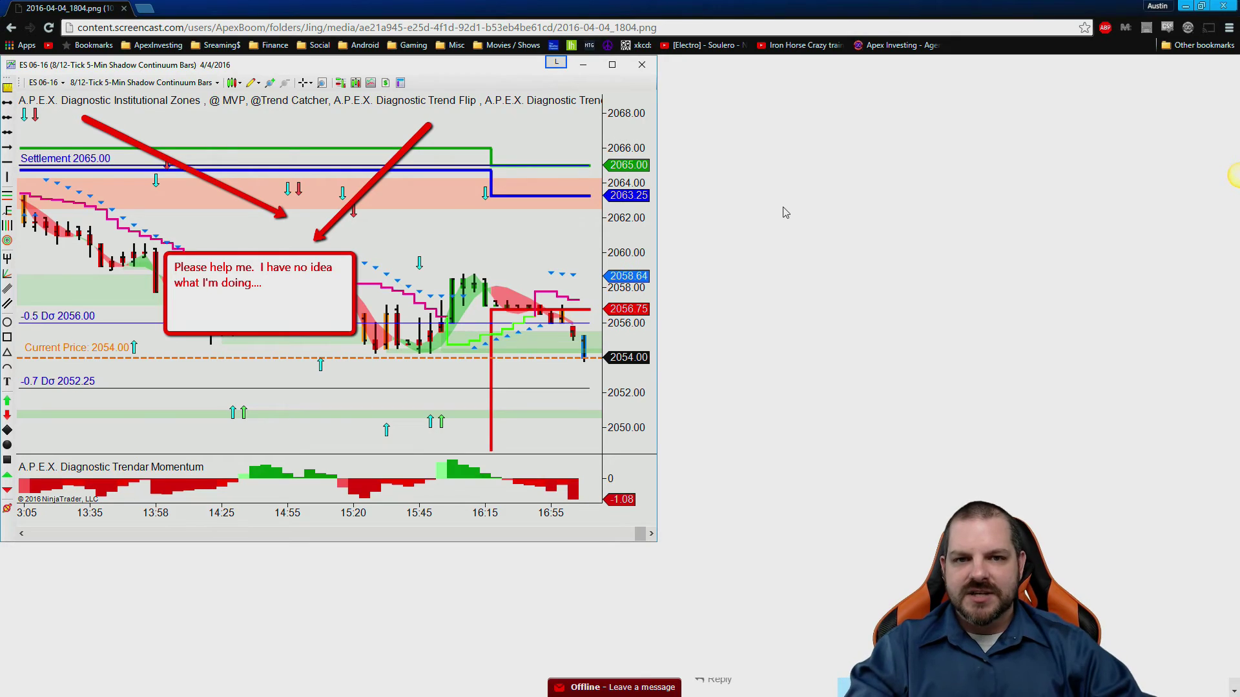
pyautogui.click(676, 25)
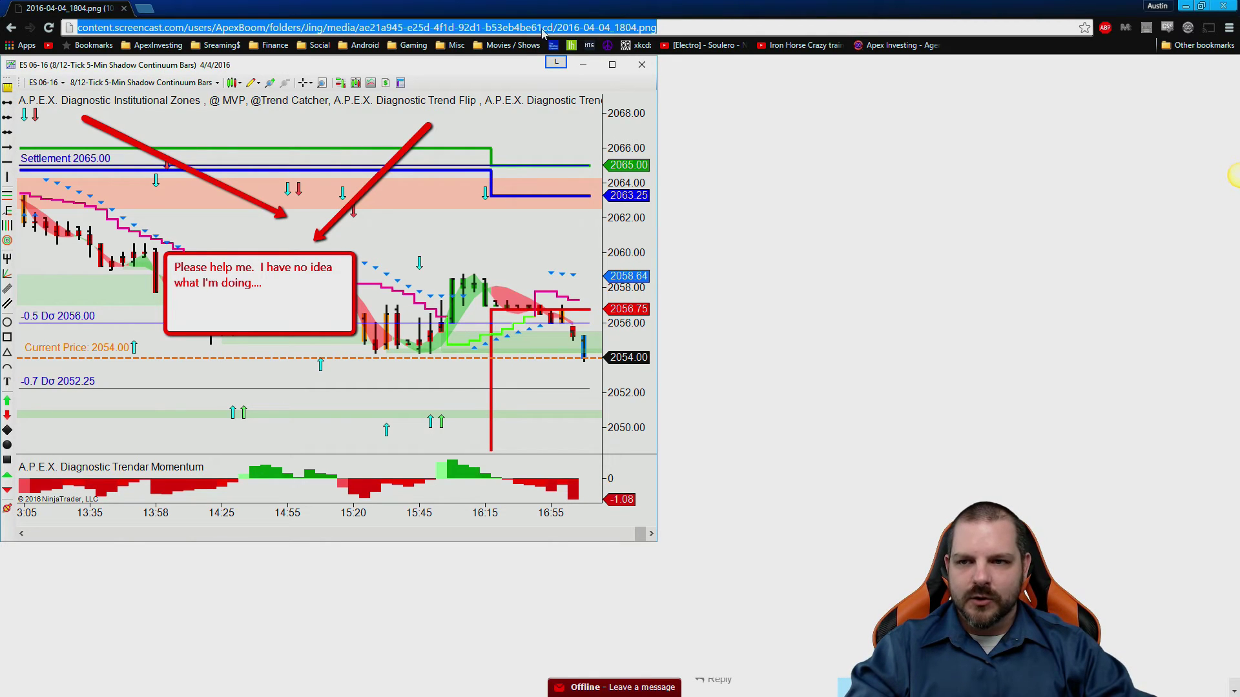
pyautogui.click(842, 245)
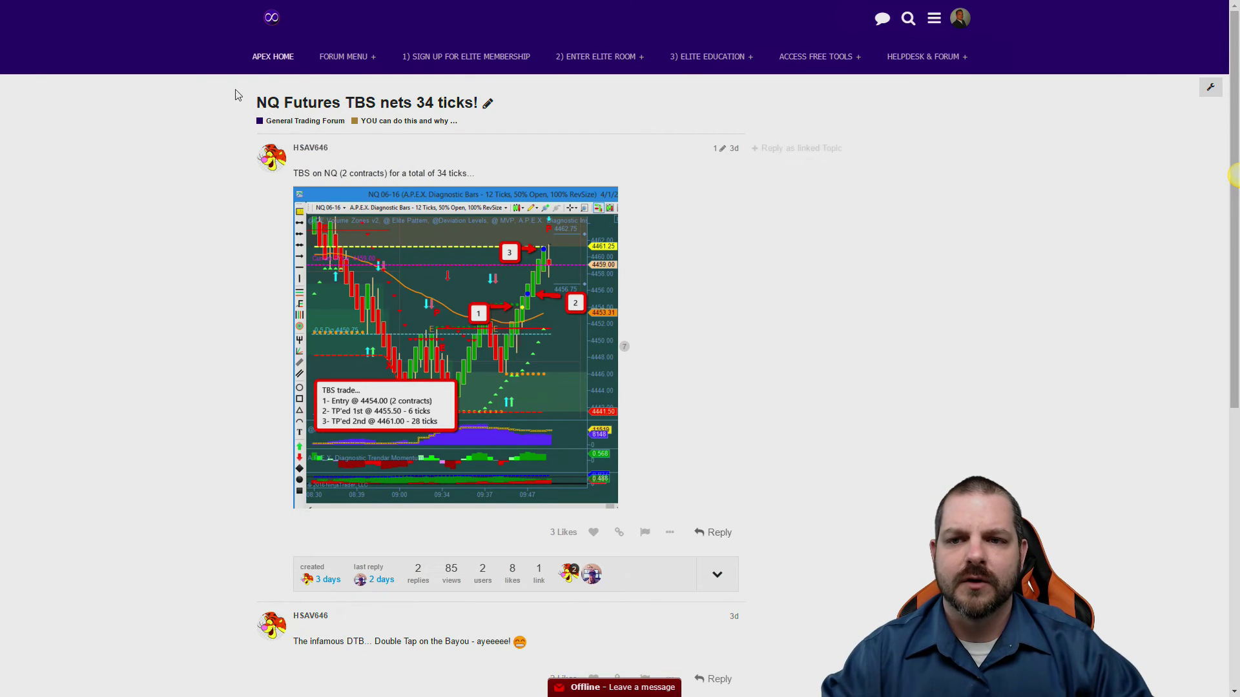
# Reply to 'NQ Futures TBS nets 34 ticks!', enlarge the composer, and paste the chart's .png link.
pyautogui.moveTo(340, 67)
pyautogui.scroll(-5, 777, 313)
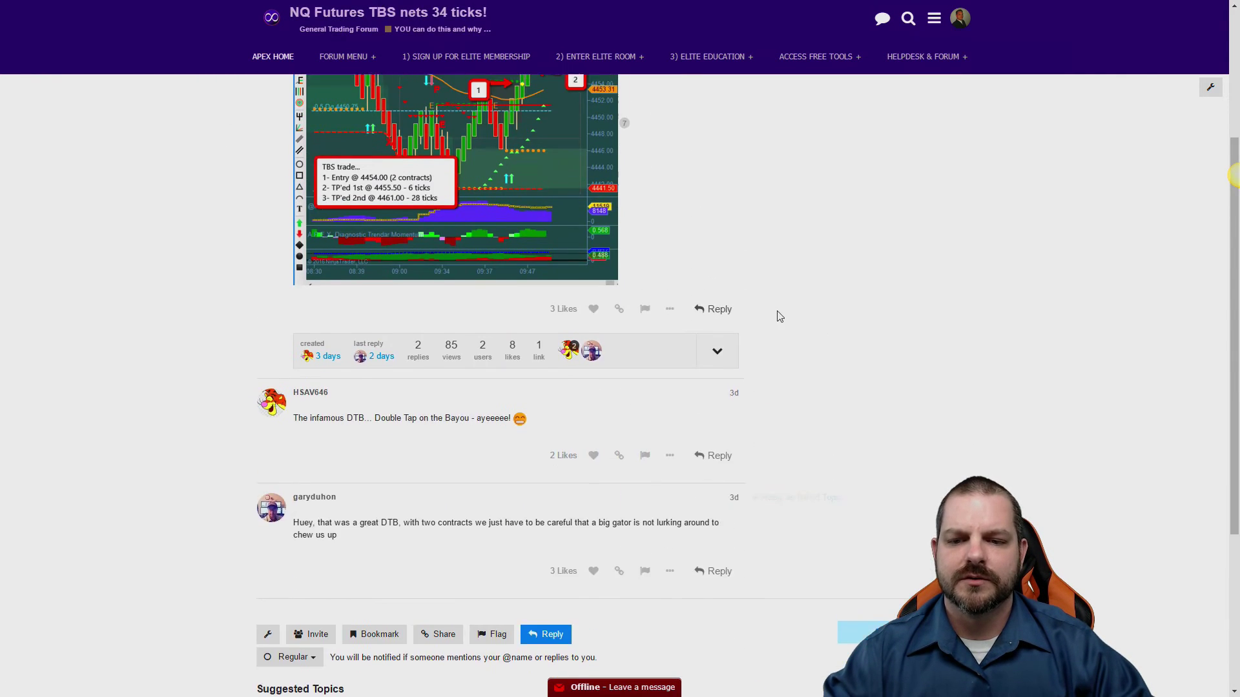
pyautogui.scroll(-2, 776, 316)
pyautogui.scroll(-2, 778, 309)
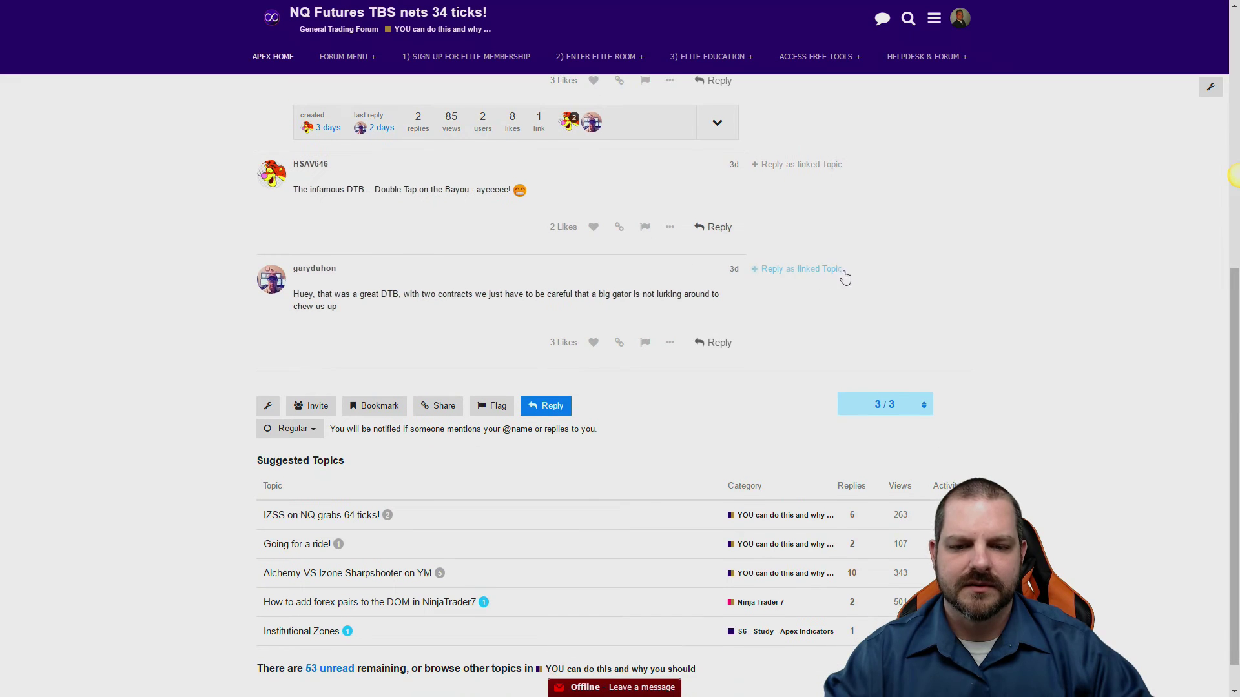
pyautogui.click(548, 368)
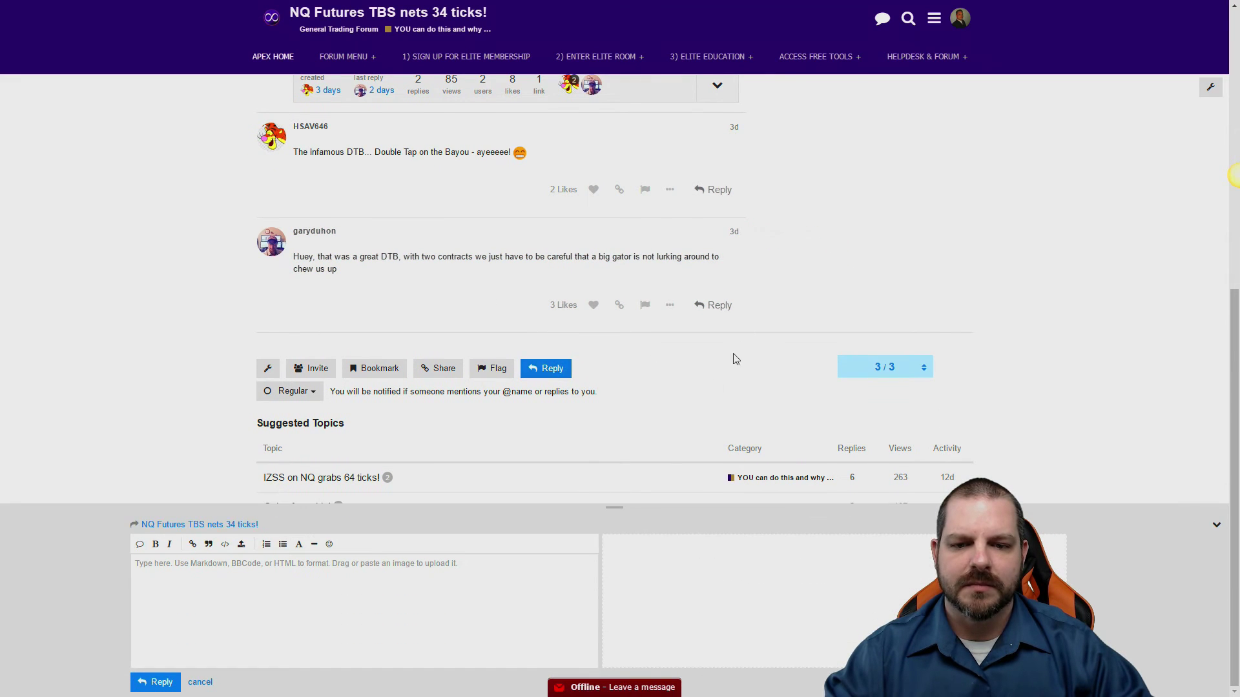
pyautogui.moveTo(615, 504); pyautogui.dragTo(590, 164)
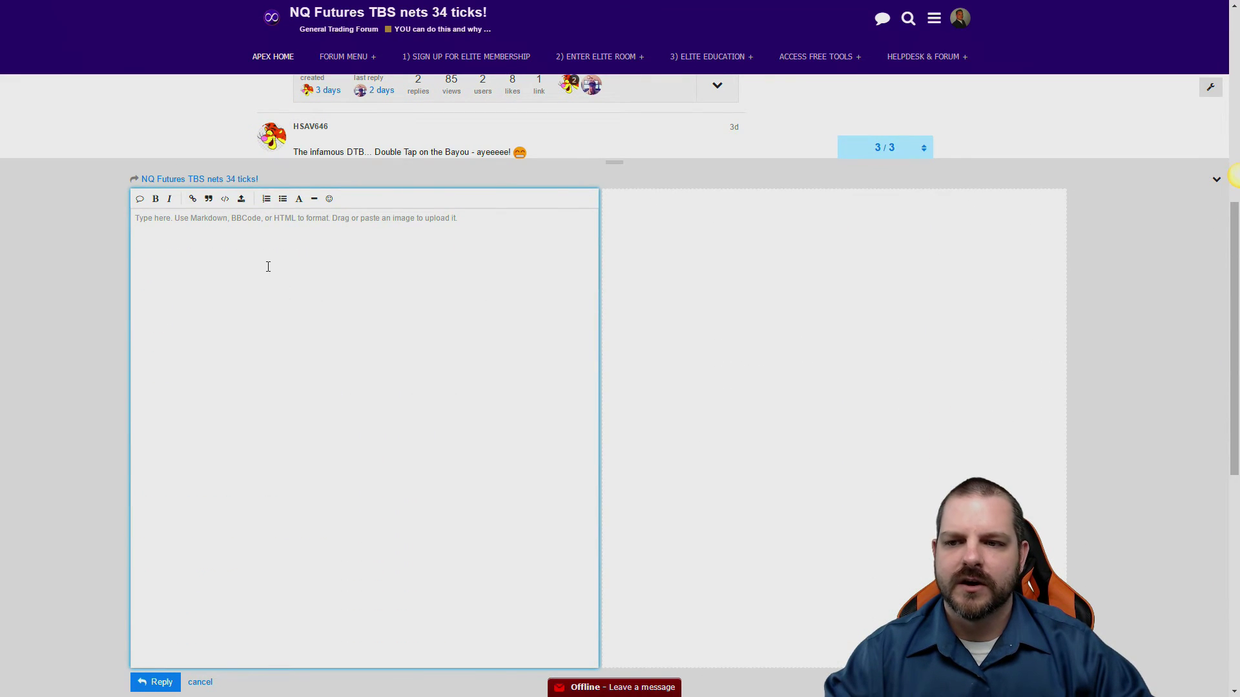
pyautogui.hotkey('ctrl', 'v')
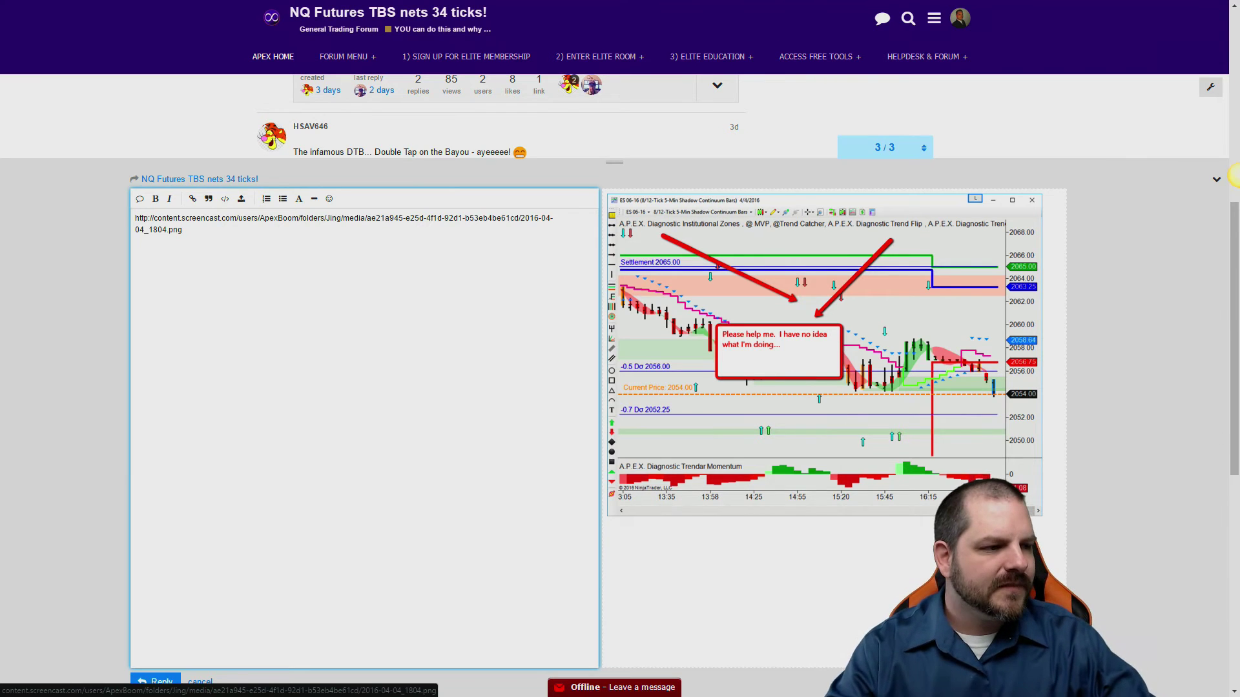
# Copy the short screencast.com page address from the chart preview window, then close it.
pyautogui.click(794, 381)
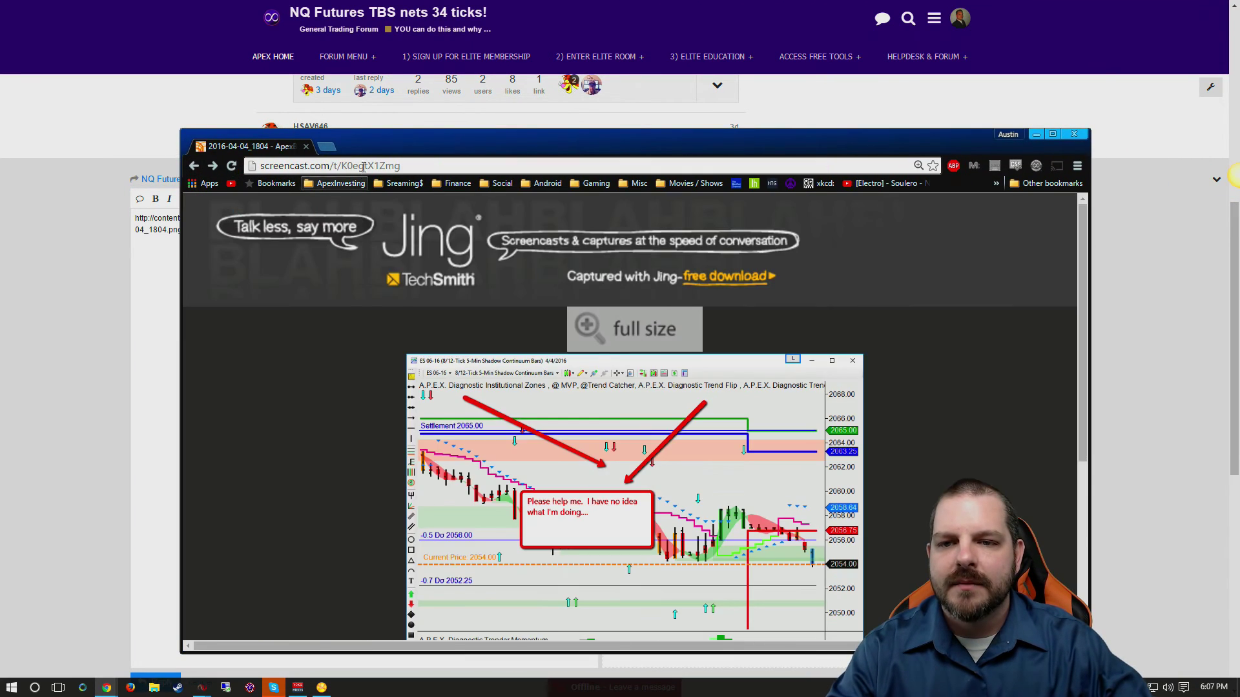
pyautogui.rightClick(364, 169)
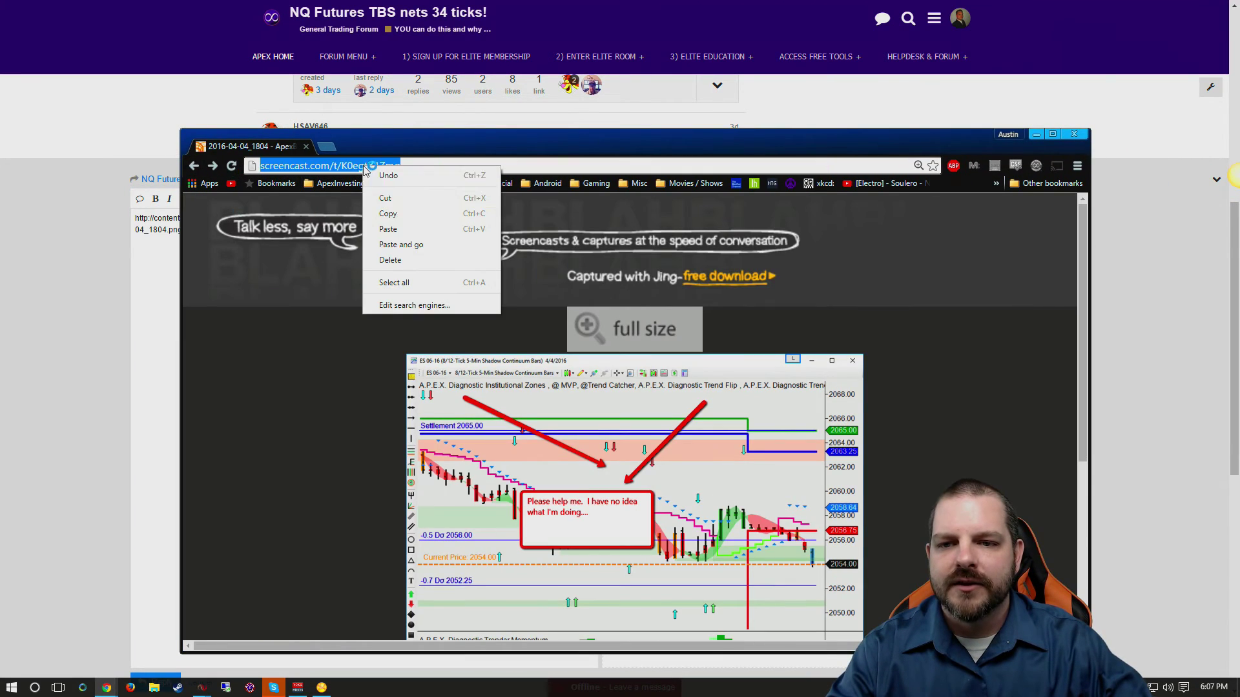
pyautogui.click(402, 213)
pyautogui.hotkey('ctrl', 'w')
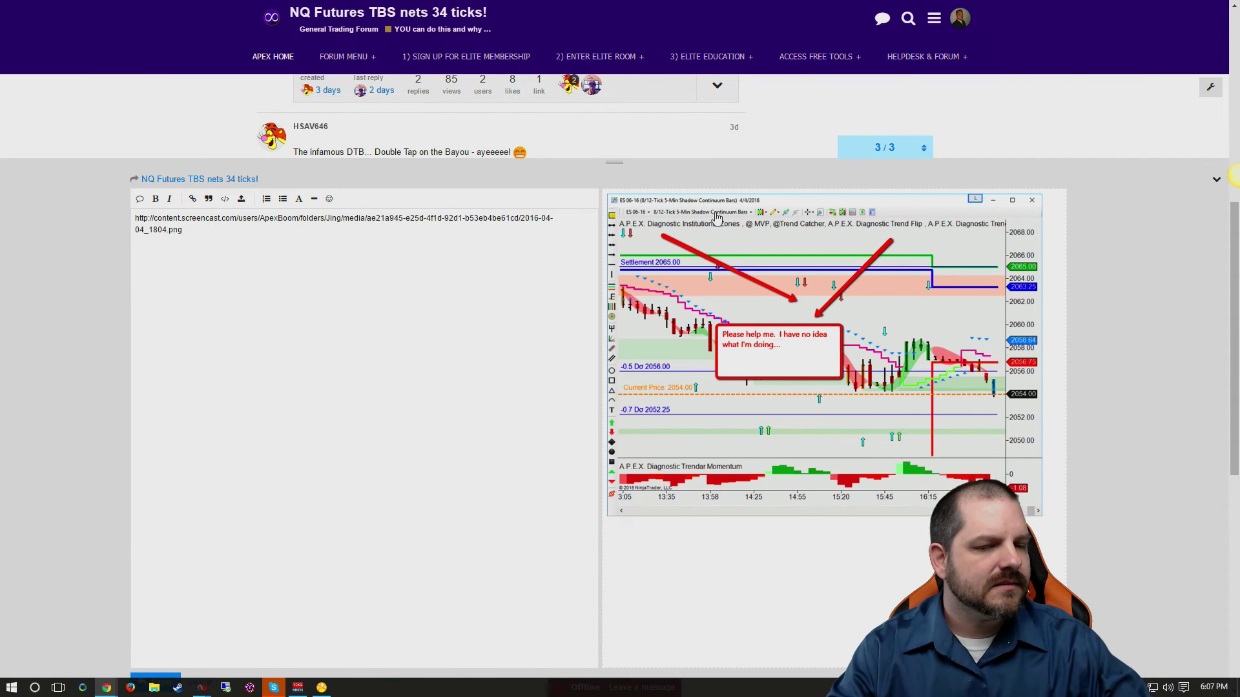
# Insert a horizontal rule at the top of the reply and paste the short link above it.
pyautogui.click(443, 308)
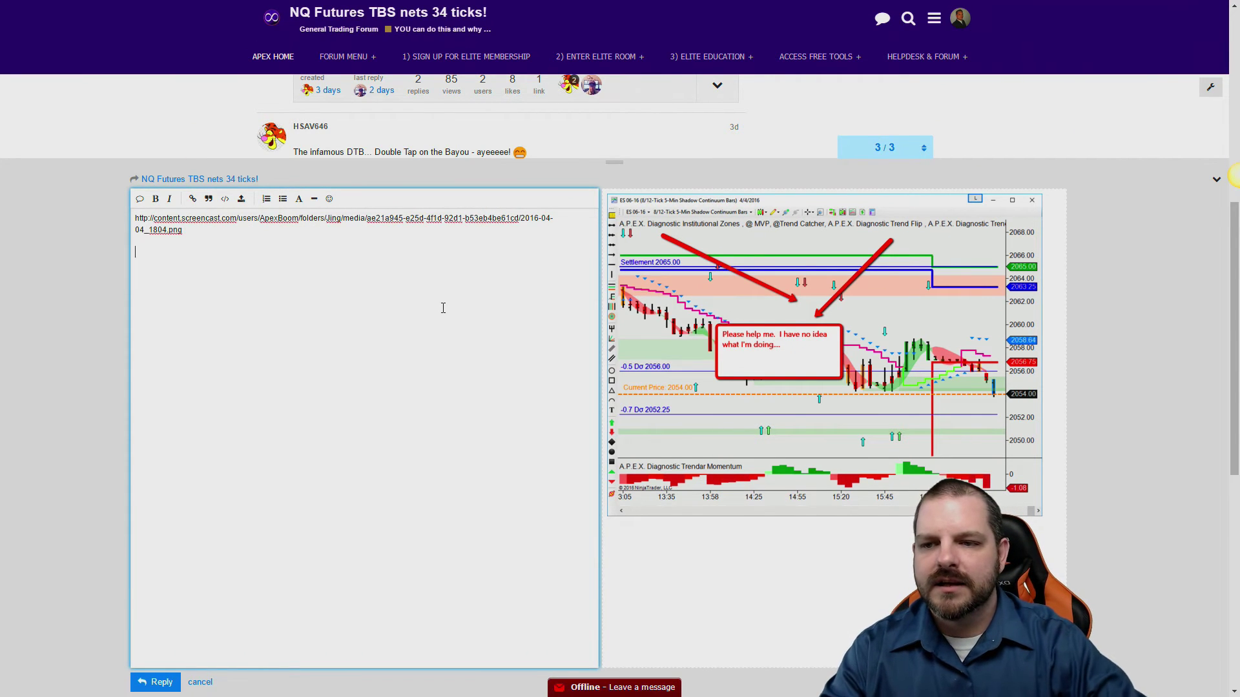
pyautogui.press('Return')
pyautogui.press('Return')
pyautogui.click(329, 219)
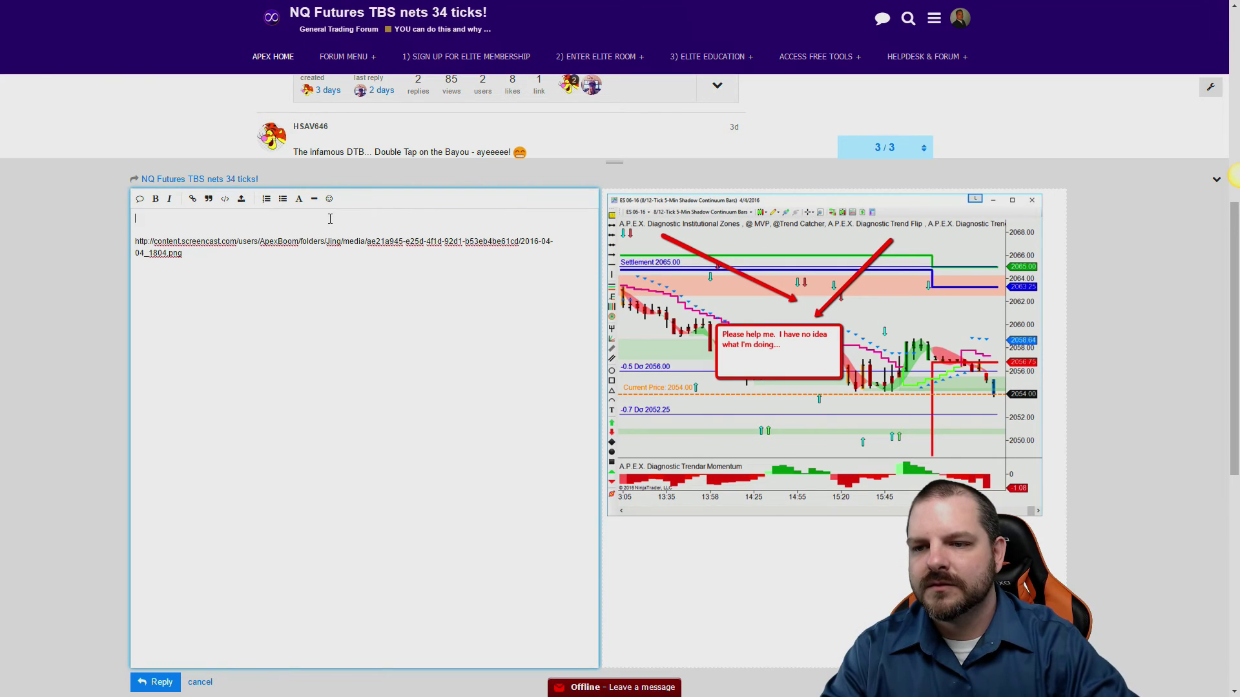
pyautogui.click(314, 199)
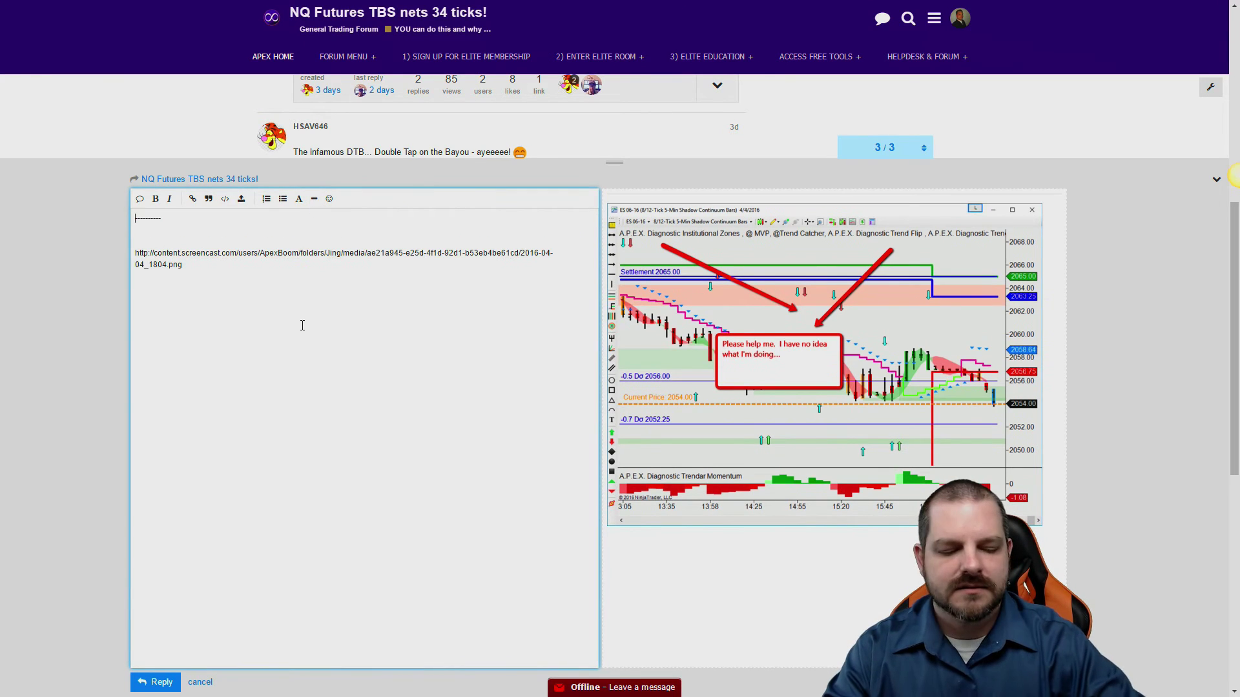
pyautogui.press('Return')
pyautogui.press('Return')
pyautogui.press('Up')
pyautogui.press('Up')
pyautogui.hotkey('ctrl', 'v')
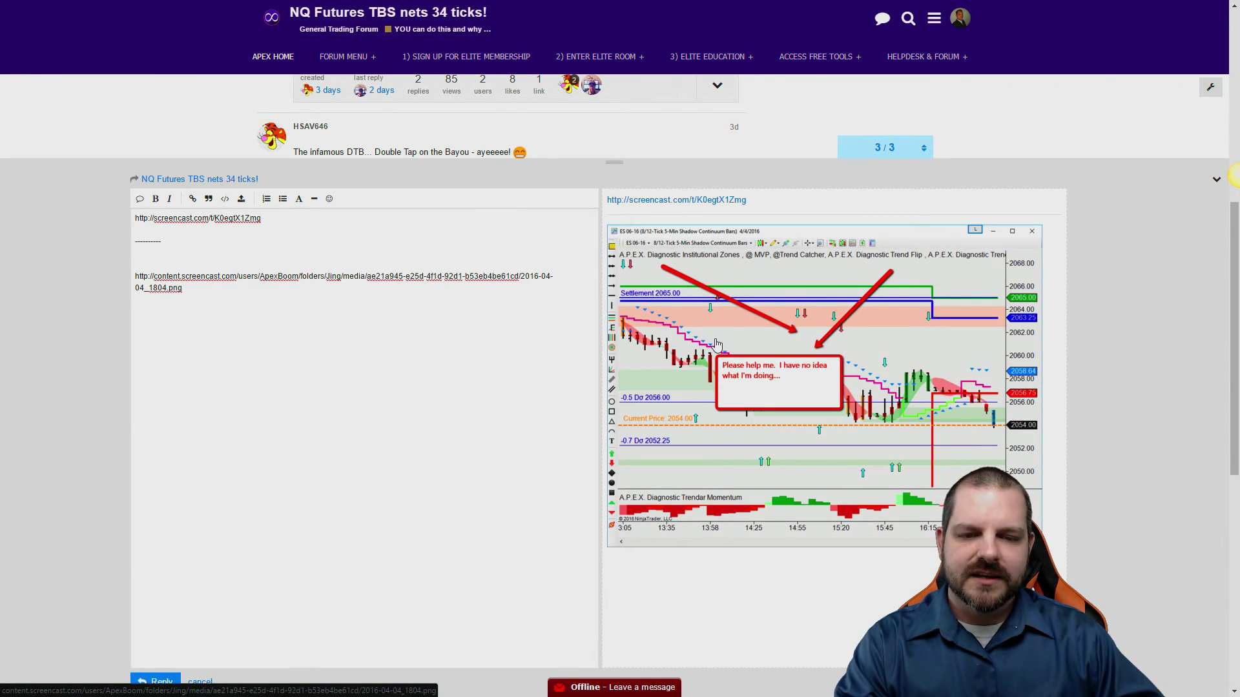
pyautogui.click(204, 293)
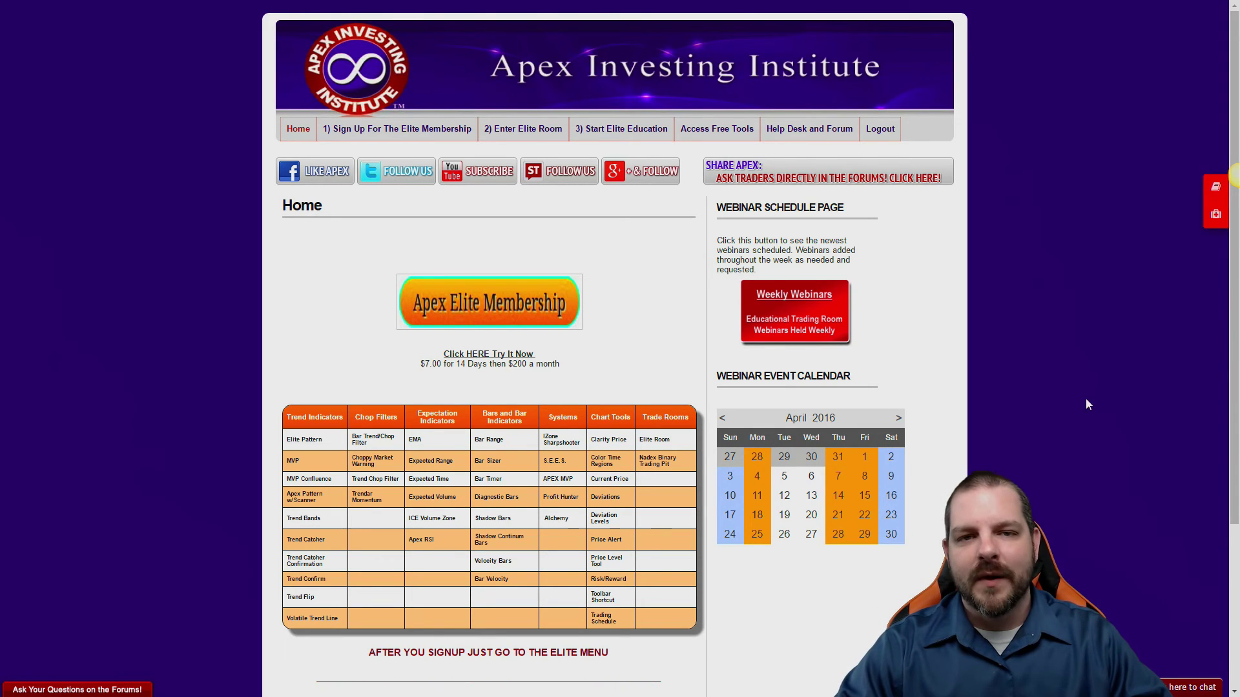
# Expand the 'Click here to chat' Zopim support form at the bottom right of the page.
pyautogui.click(1162, 692)
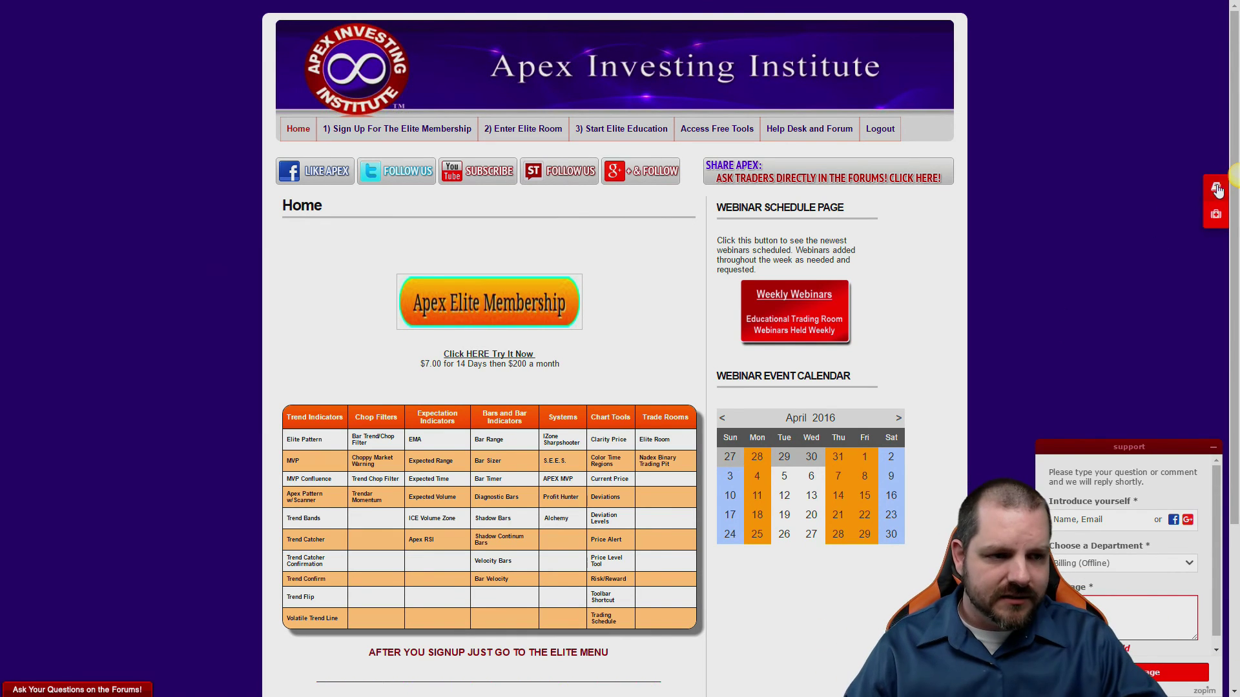
# Start a Jing capture over the web page, then cancel it.
pyautogui.moveTo(1234, 180)
pyautogui.press('Print')
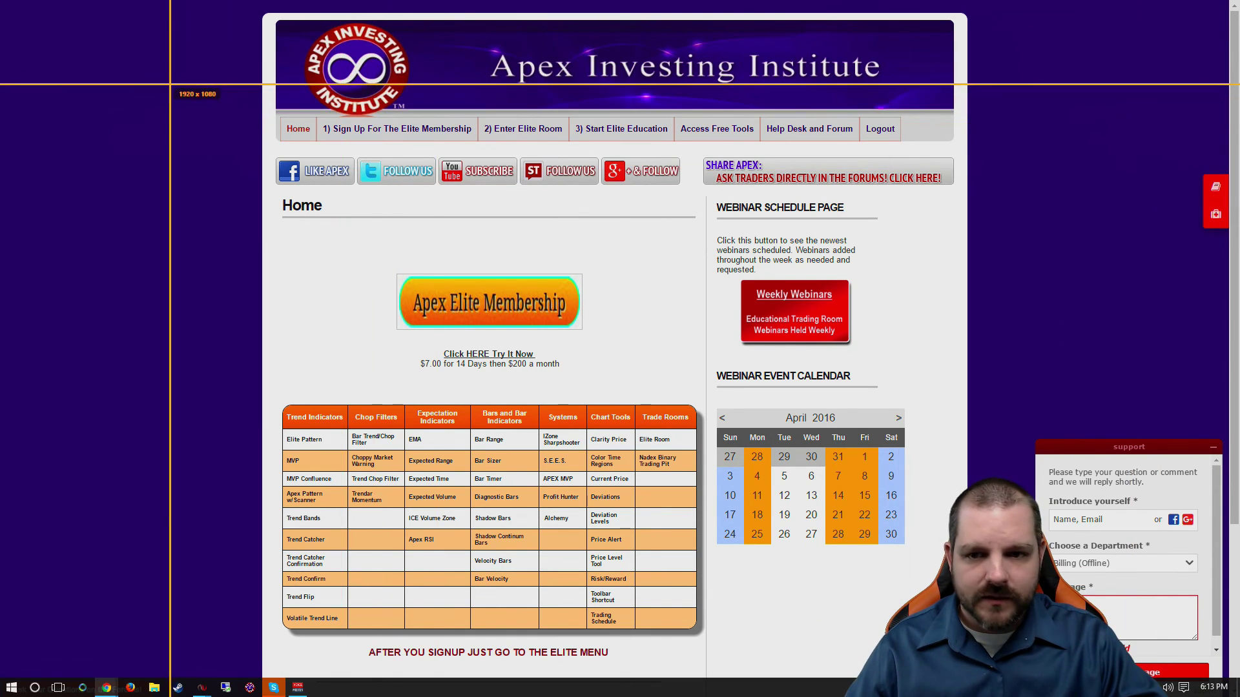
pyautogui.moveTo(168, 83); pyautogui.dragTo(972, 468)
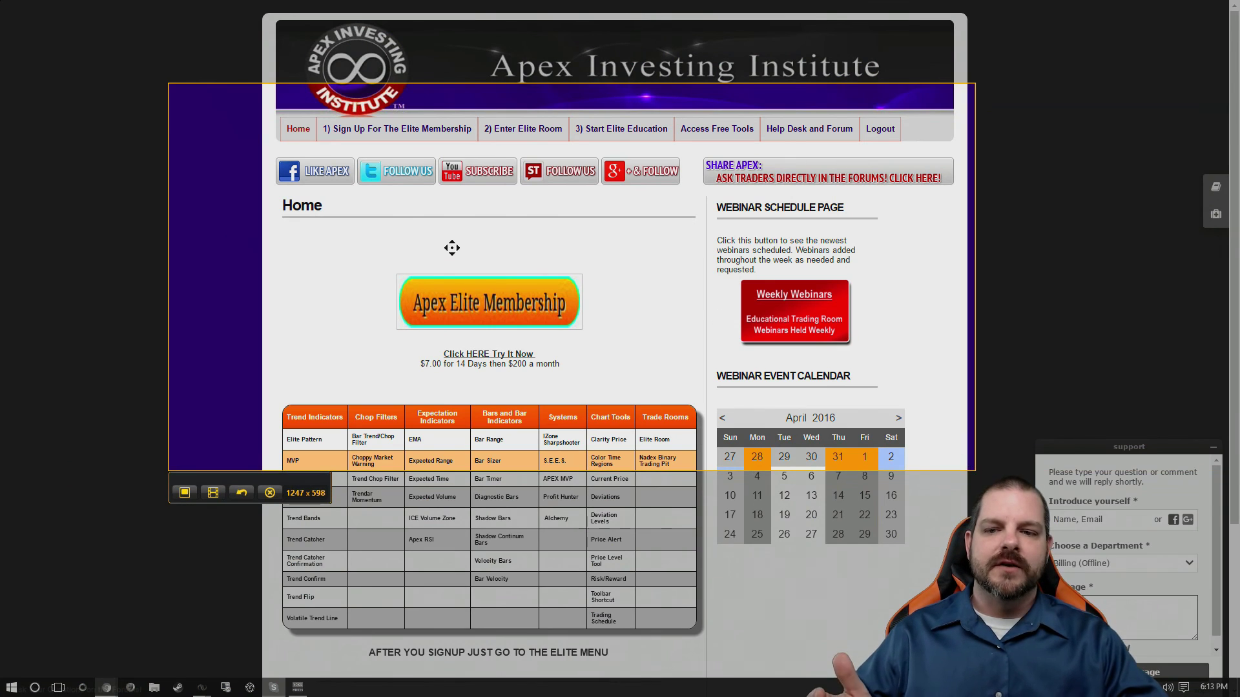
pyautogui.press('Escape')
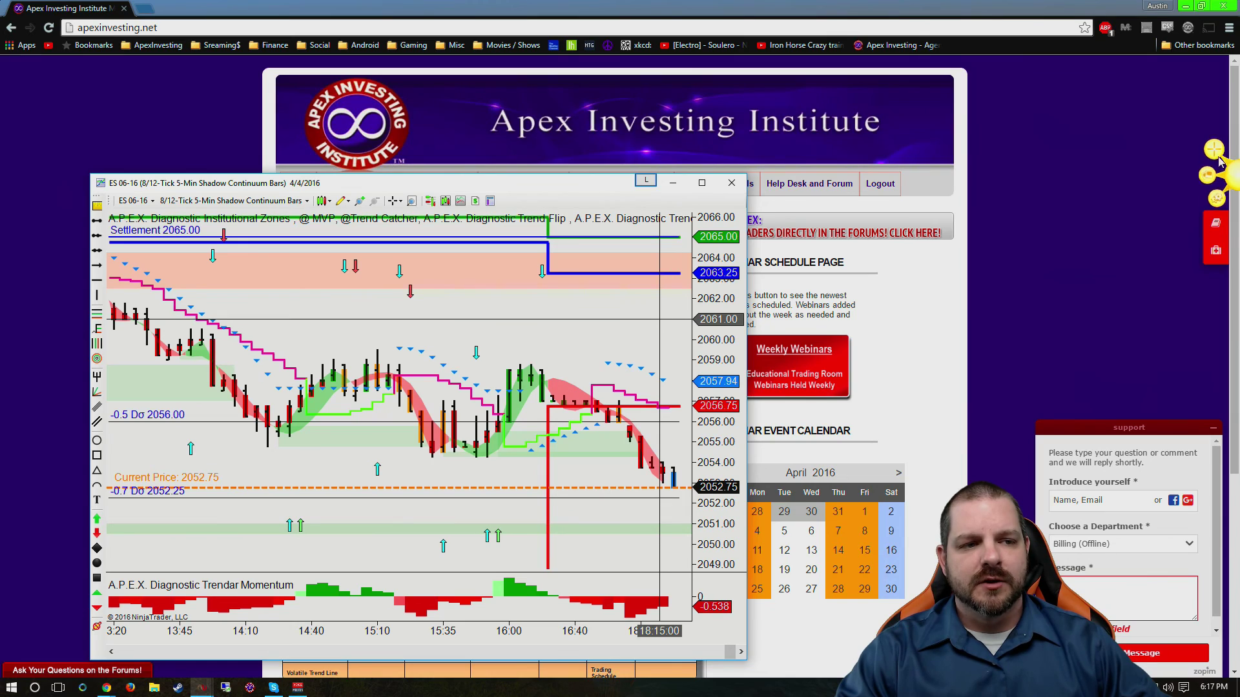
# Capture the NinjaTrader chart window as 2016-04-04_1818 and share it via Screencast.com.
pyautogui.press('Print')
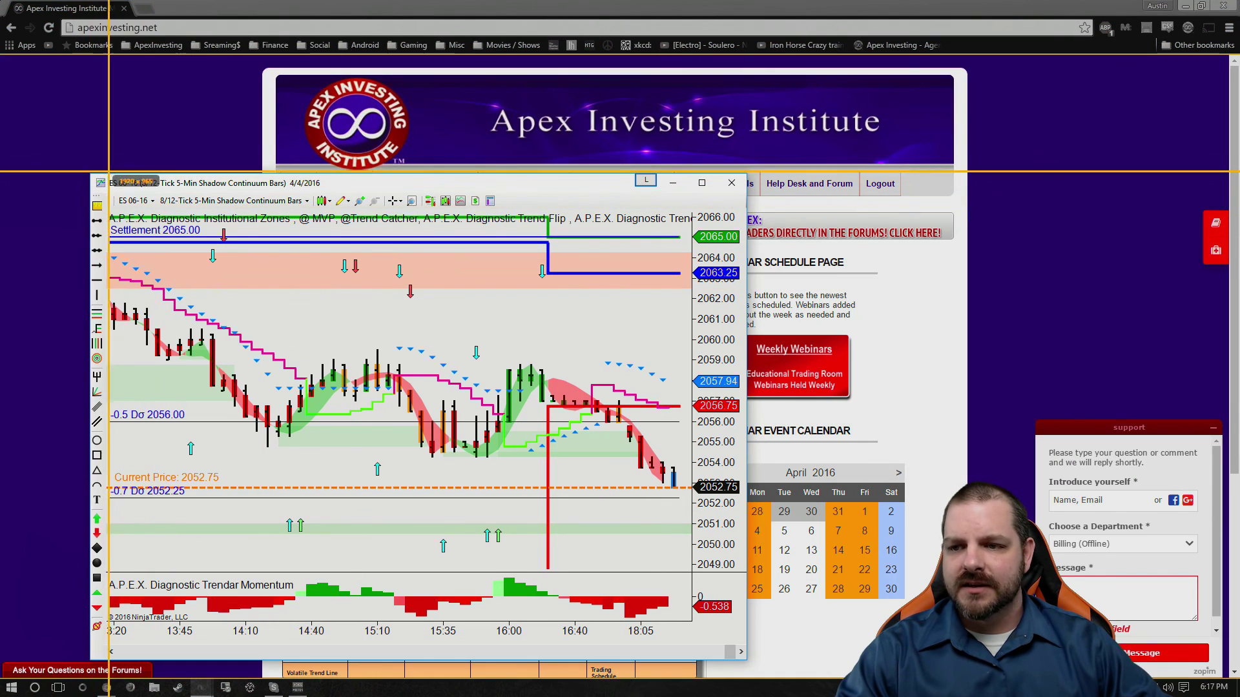
pyautogui.moveTo(78, 162); pyautogui.dragTo(770, 675)
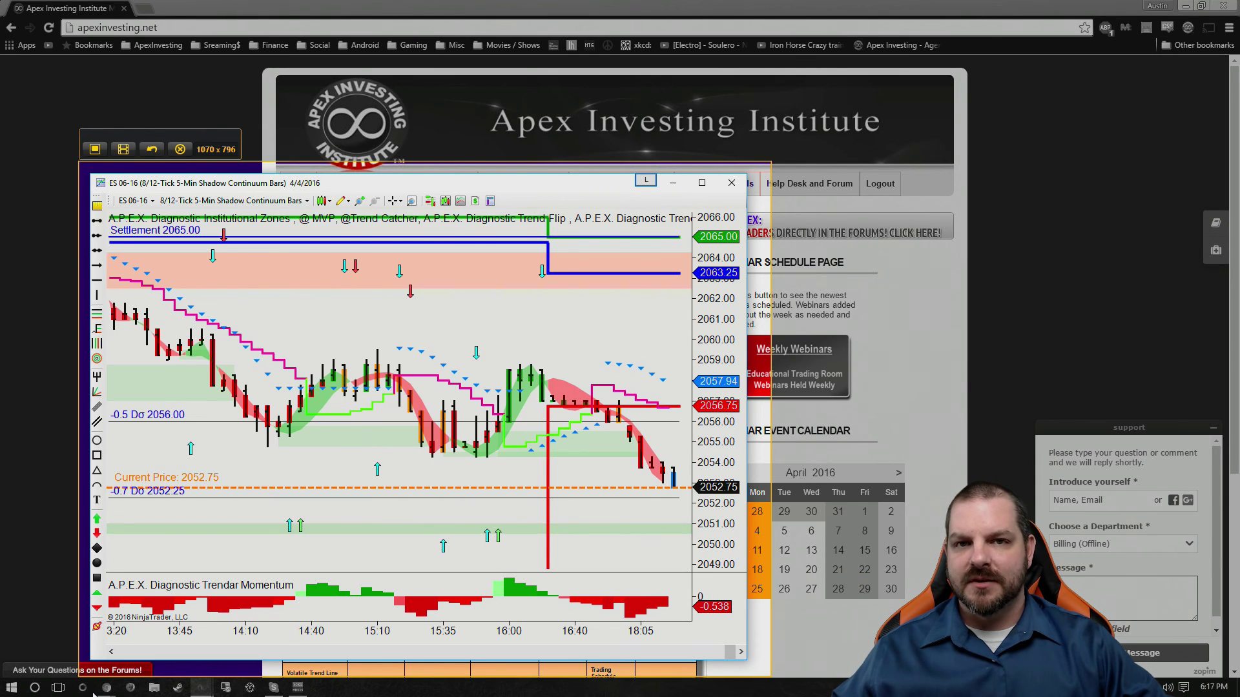
pyautogui.click(94, 149)
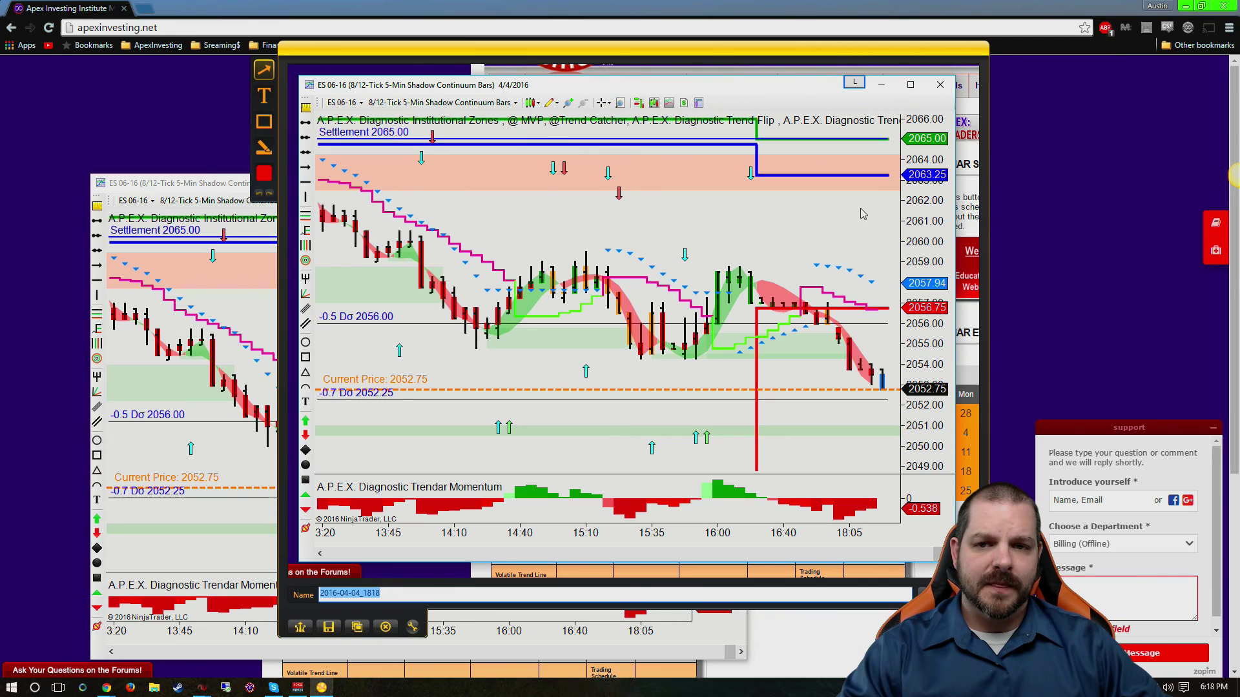
pyautogui.click(300, 628)
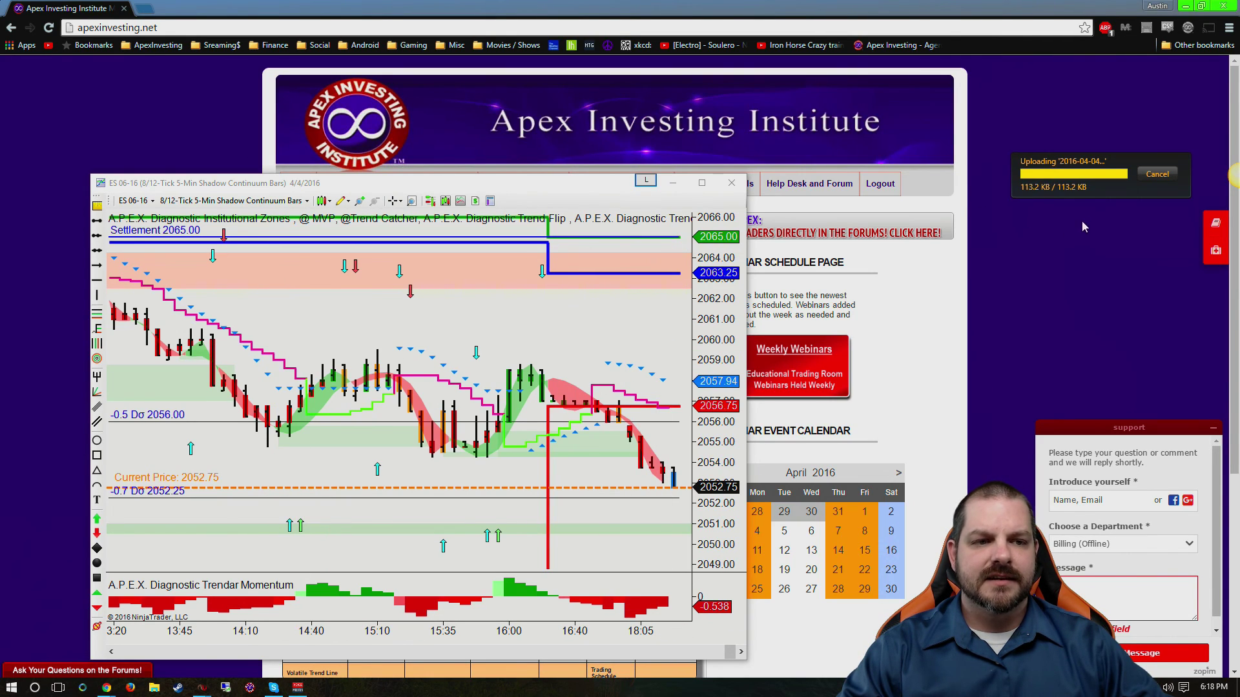
pyautogui.click(1088, 161)
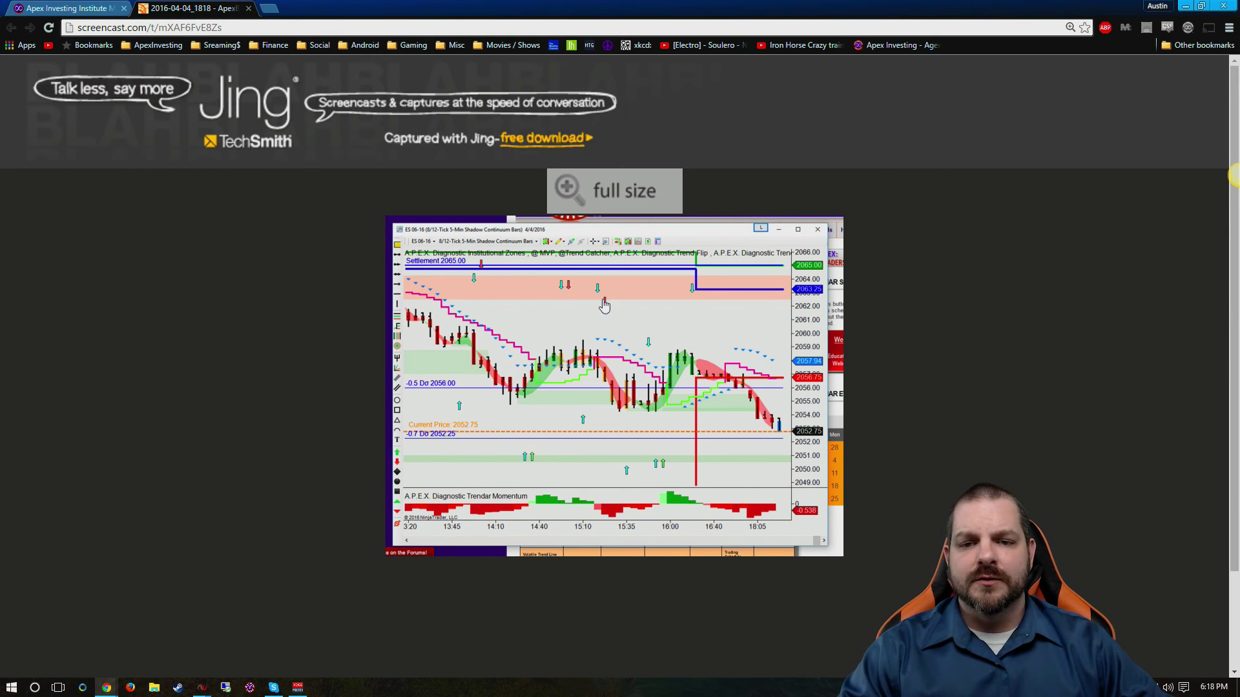
# Copy the chart image's link, open 2016-04-04_1818.png full size, and copy its direct address.
pyautogui.rightClick(645, 302)
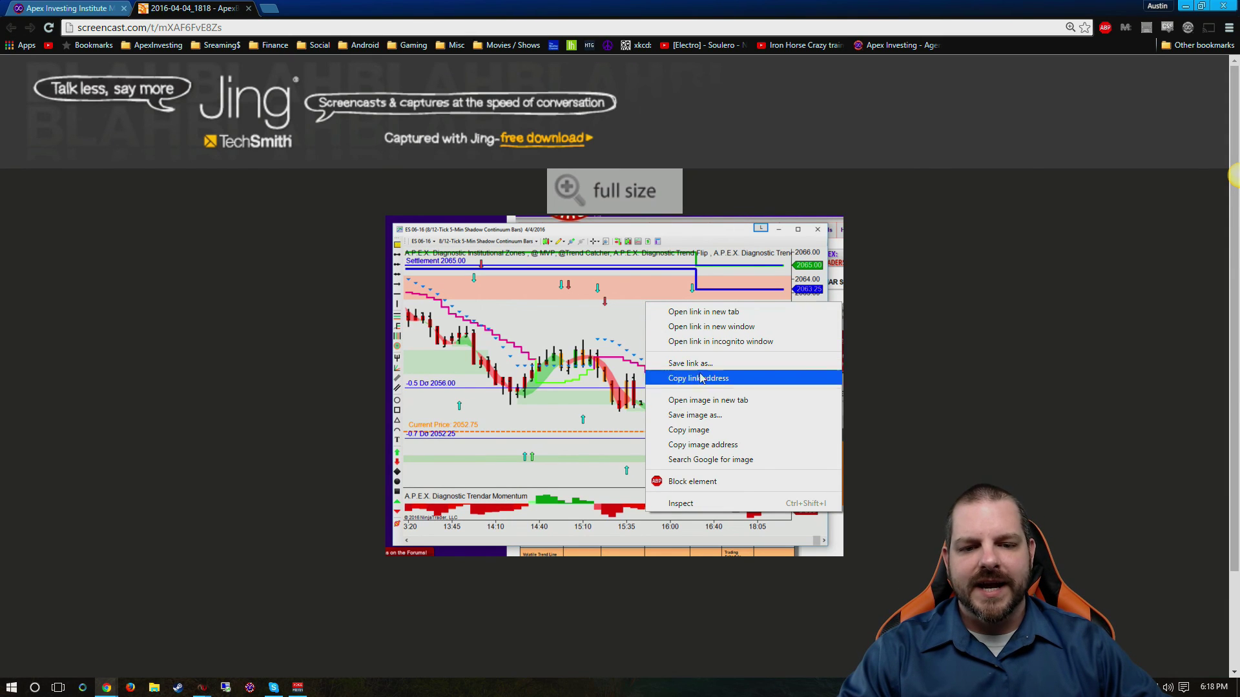
pyautogui.click(739, 388)
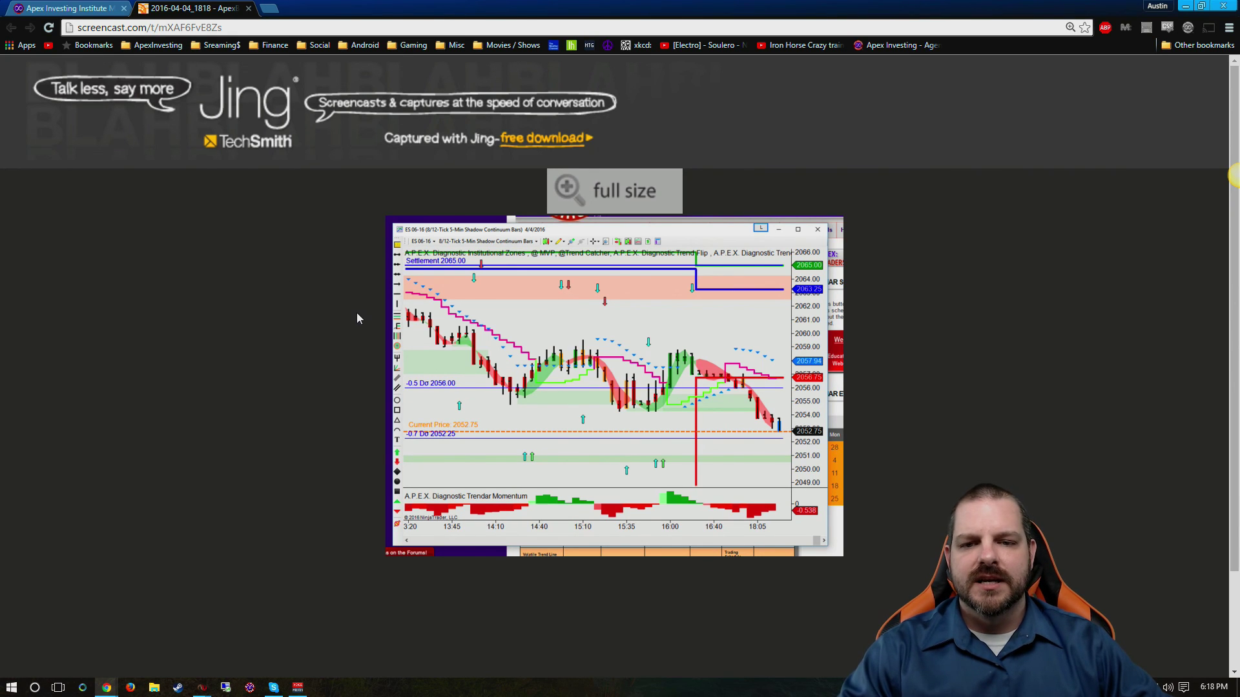
pyautogui.click(582, 320)
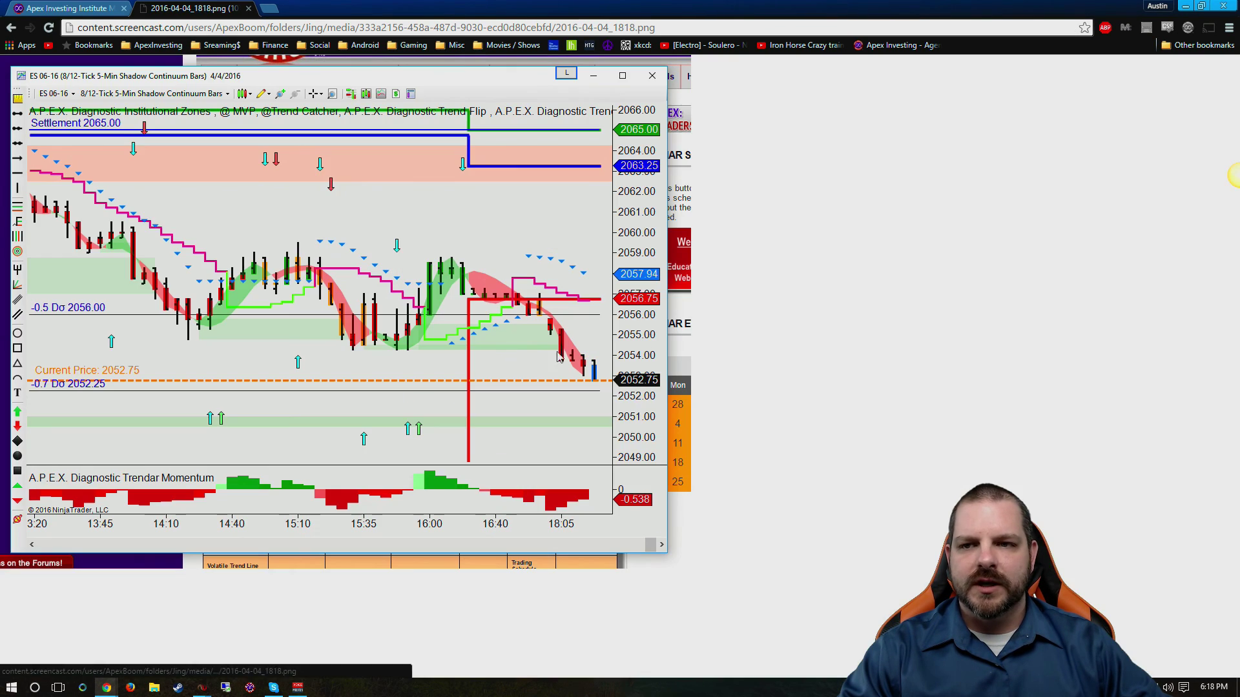
pyautogui.click(376, 29)
pyautogui.rightClick(376, 29)
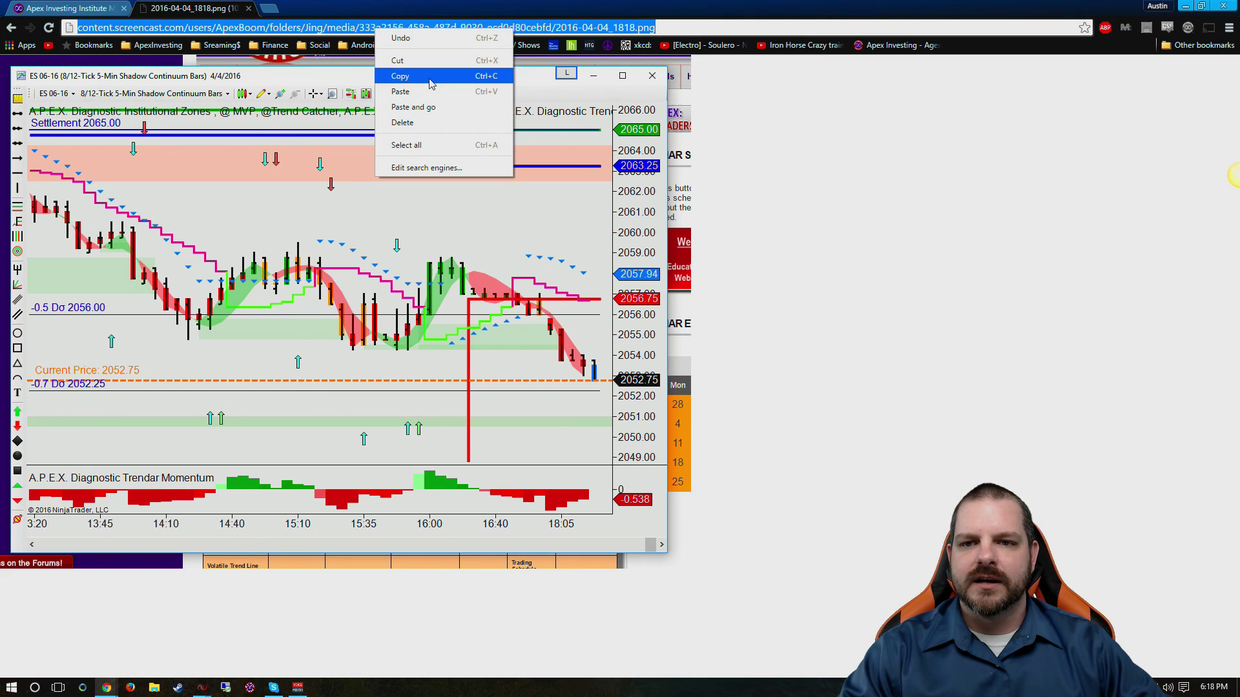
pyautogui.click(406, 72)
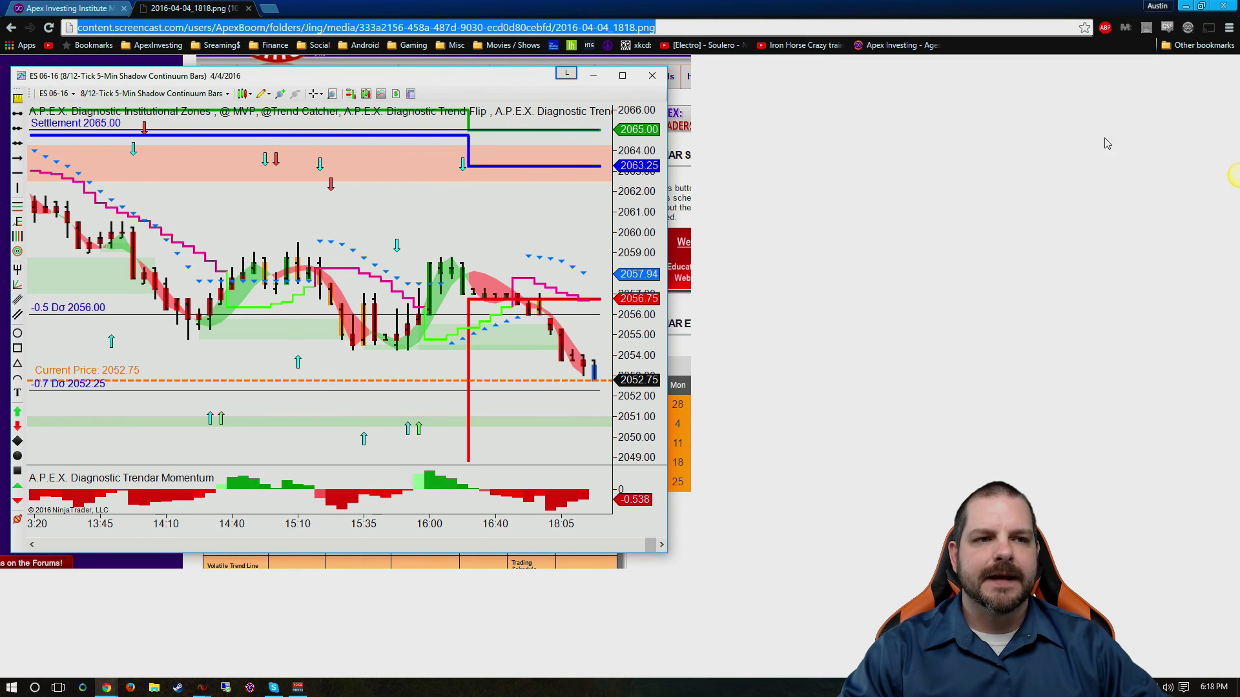